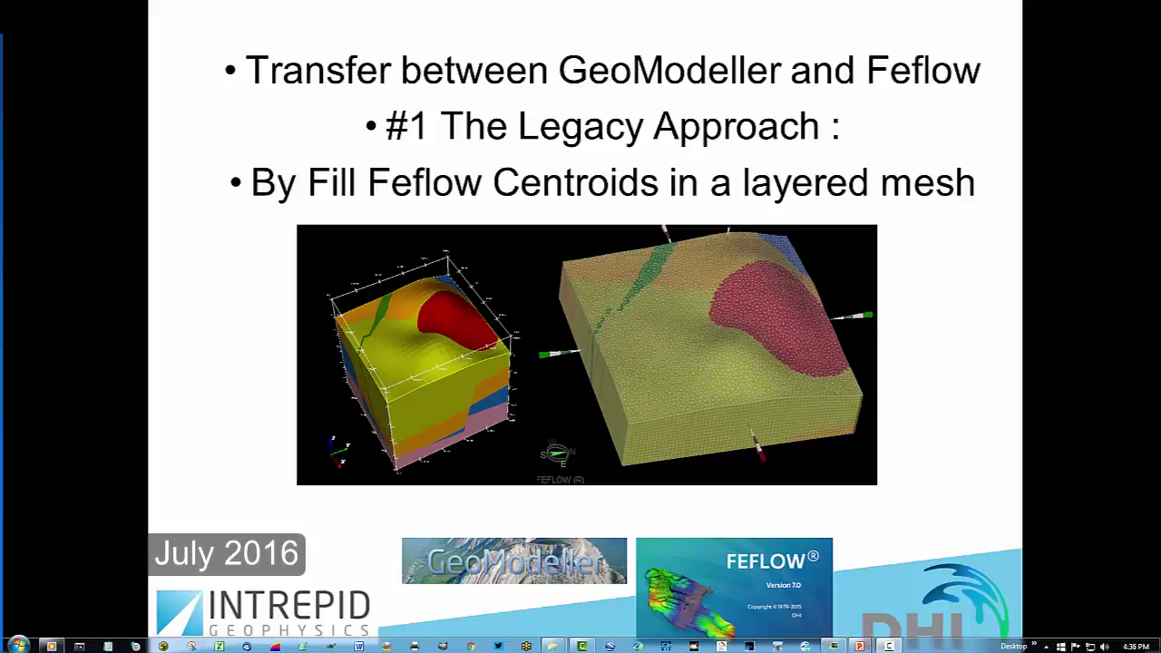
# Open the Fill_Feflow_Centroids folder and point out the ProjectA folder and the TutorialA.fem file.
pyautogui.click(551, 646)
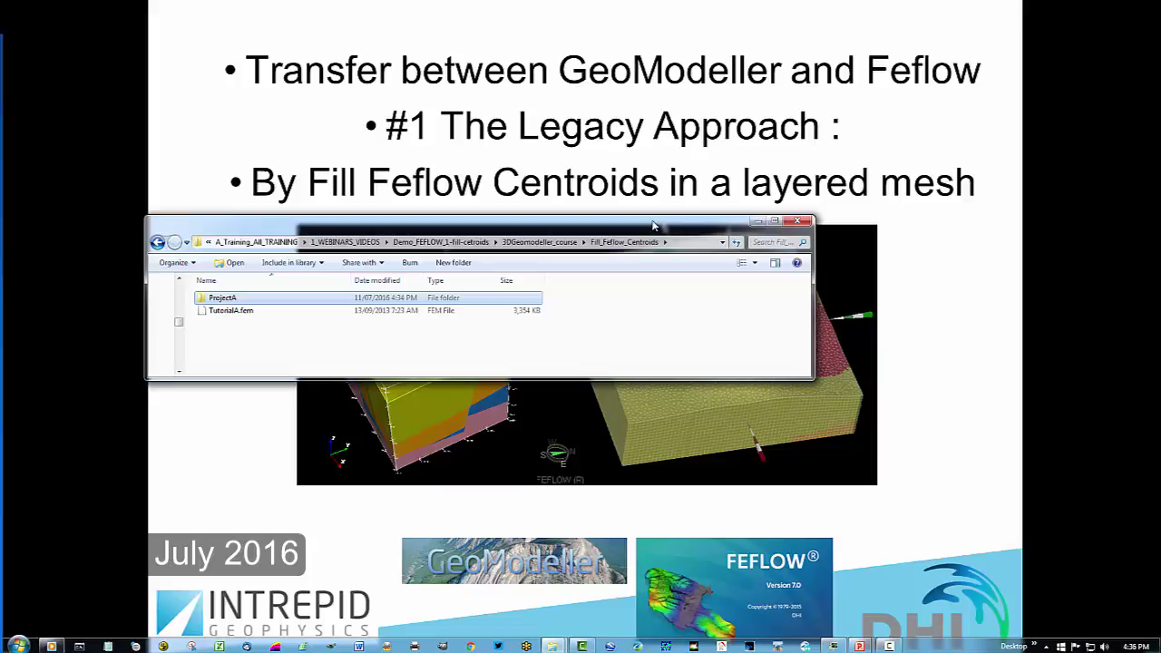
pyautogui.click(276, 311)
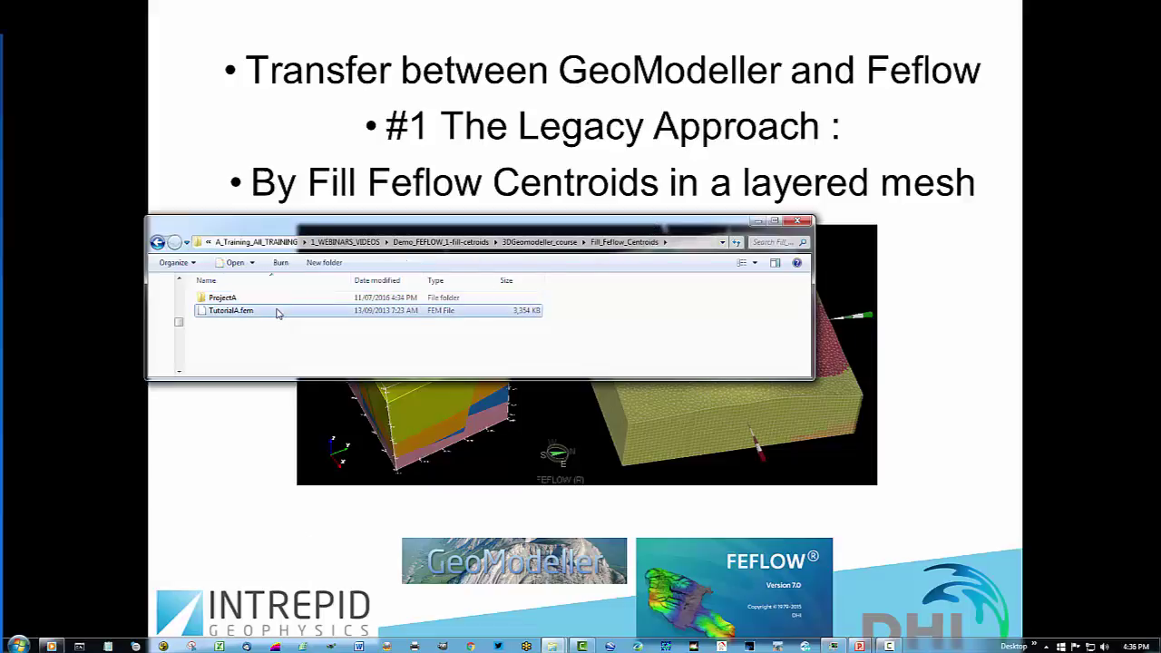
pyautogui.click(240, 302)
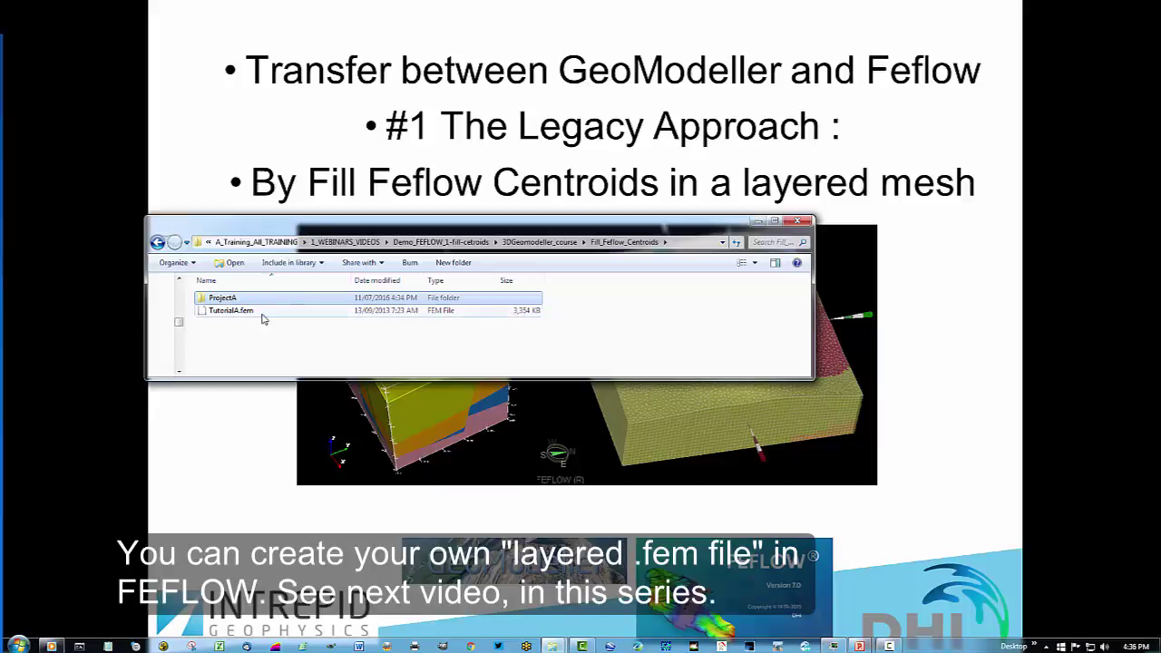
pyautogui.click(246, 316)
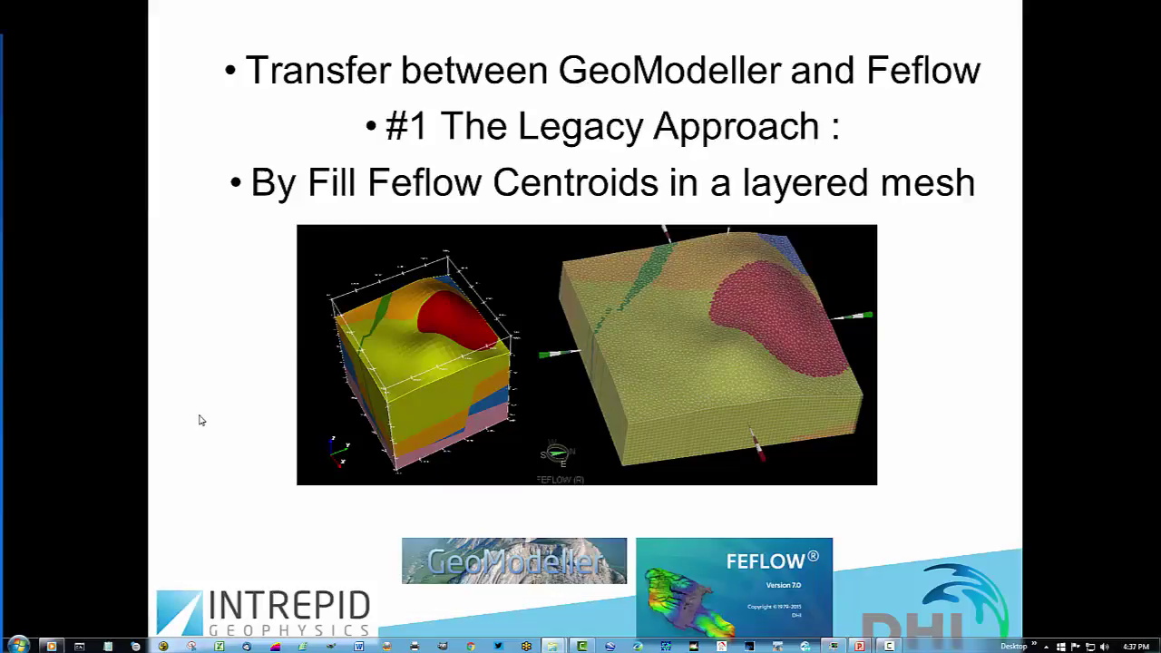
# Show the "FILL FEFLOW CENTROIDS : Step by Step" slide and end the slide show.
pyautogui.press('Right')
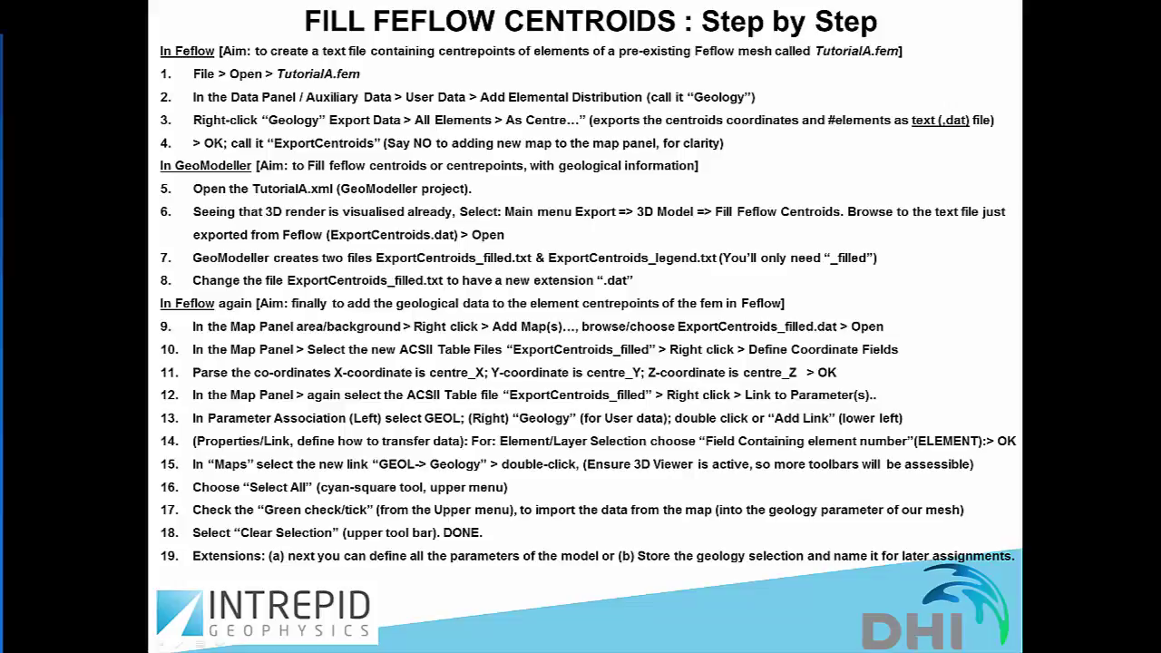
pyautogui.press('Escape')
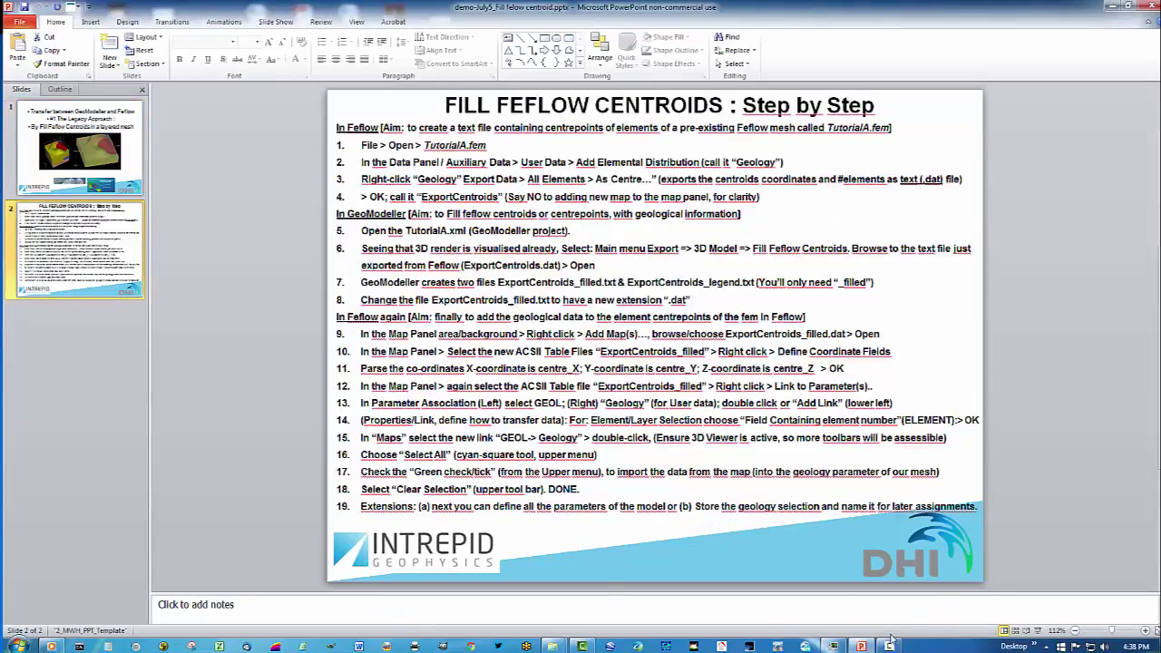
# Switch to FEFLOW and open the recent FEM problem file TutorialA_base.fem.
pyautogui.click(805, 647)
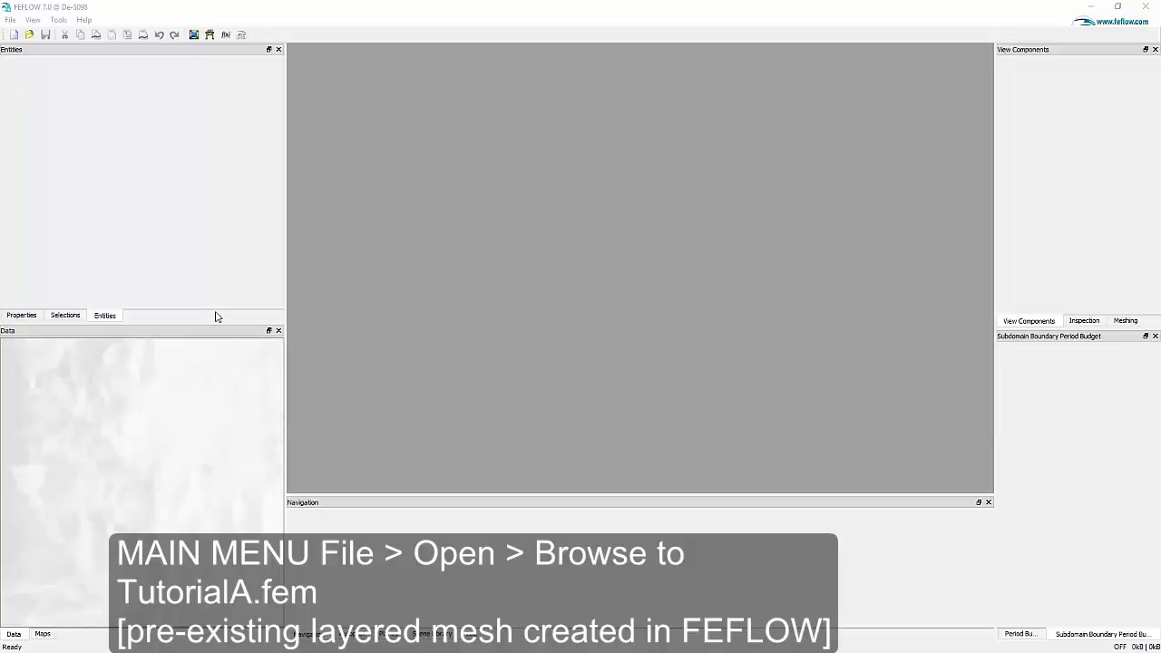
pyautogui.click(11, 20)
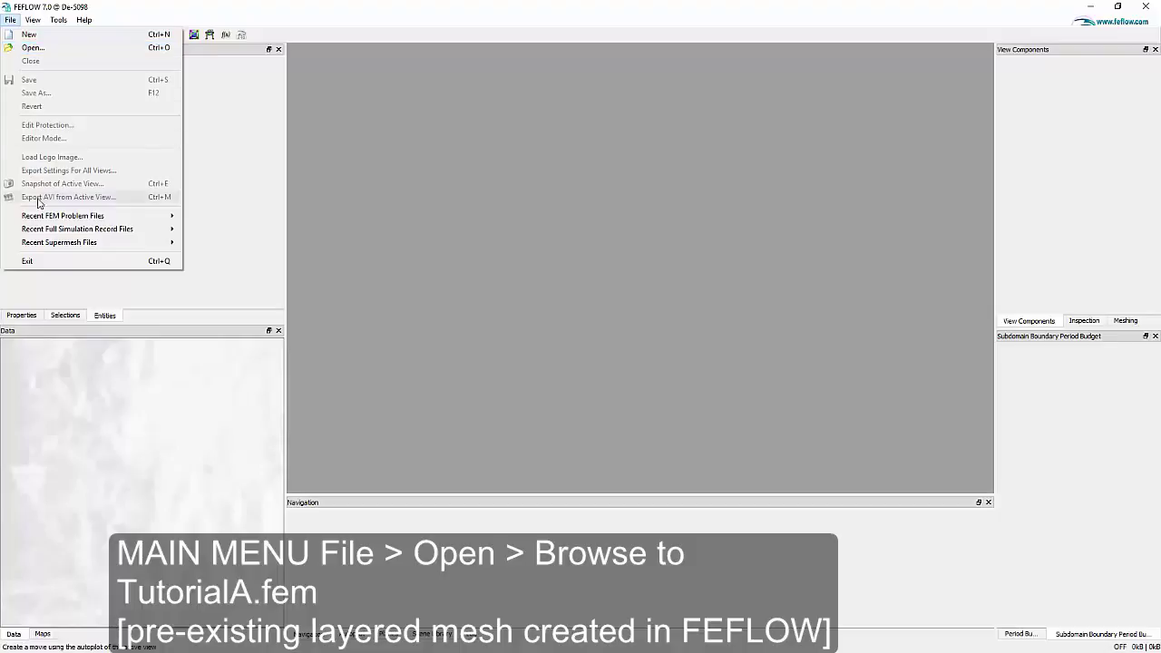
pyautogui.moveTo(41, 220)
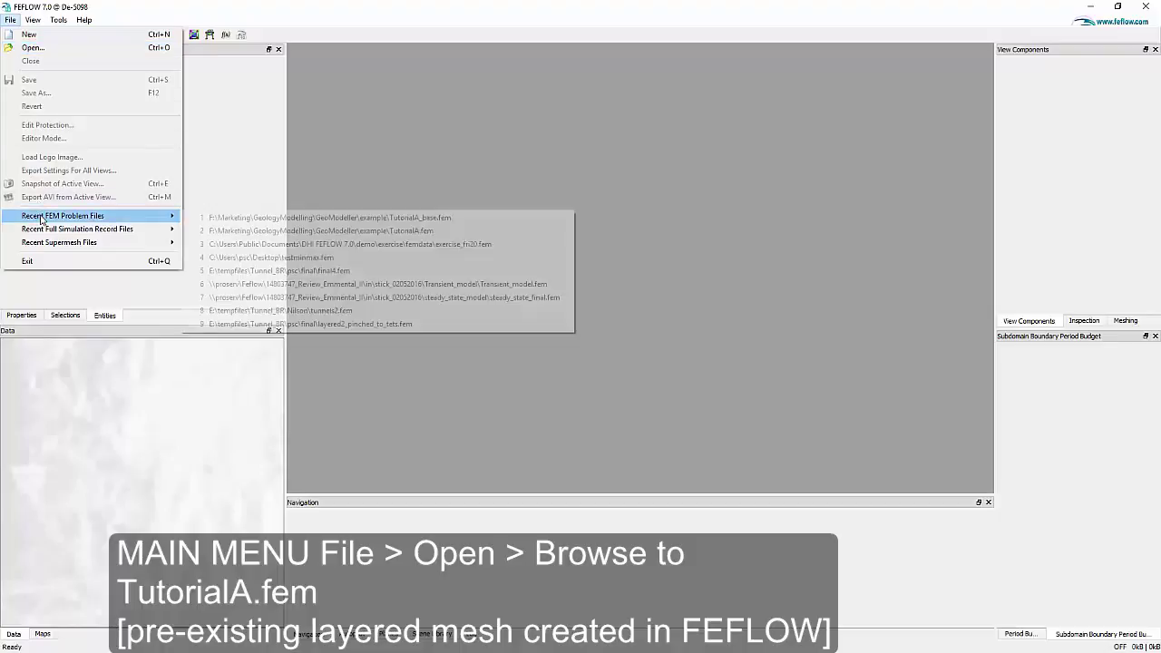
pyautogui.click(239, 220)
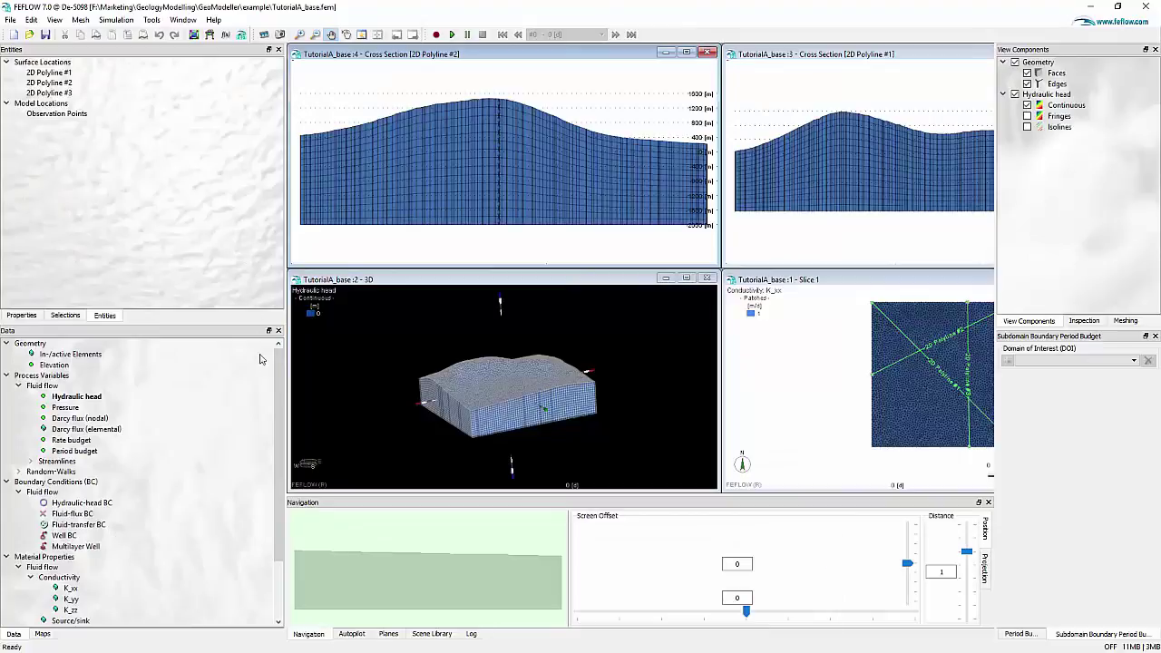
# Add an elemental distribution named Geology to the User Data.
pyautogui.scroll(-3, 279, 372)
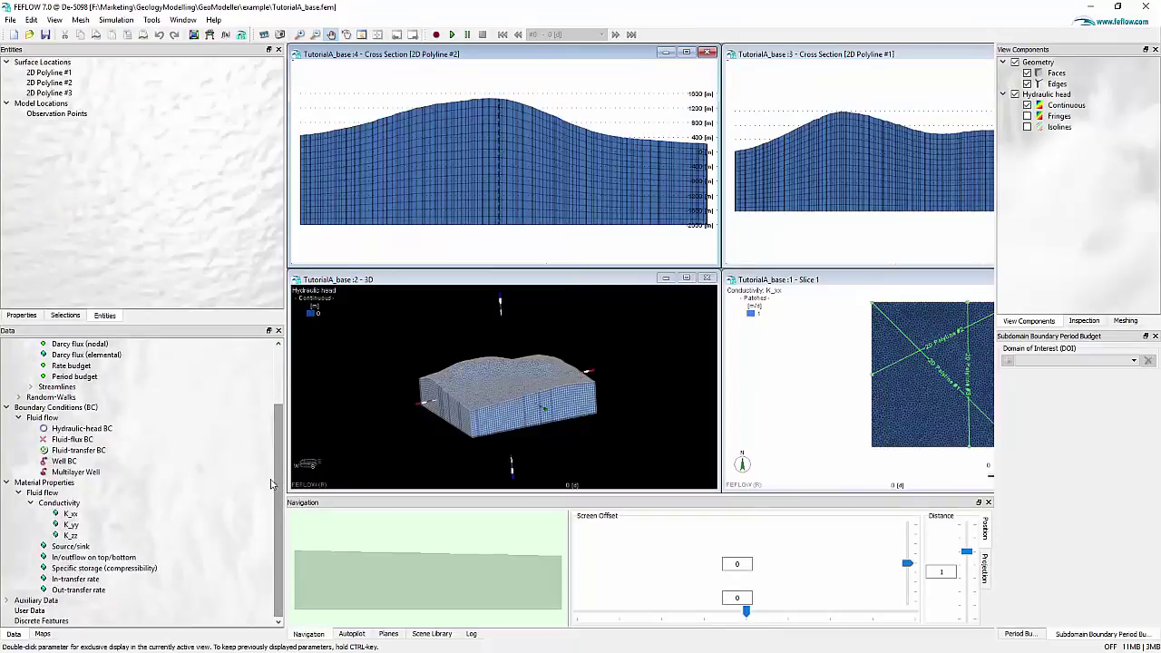
pyautogui.rightClick(40, 610)
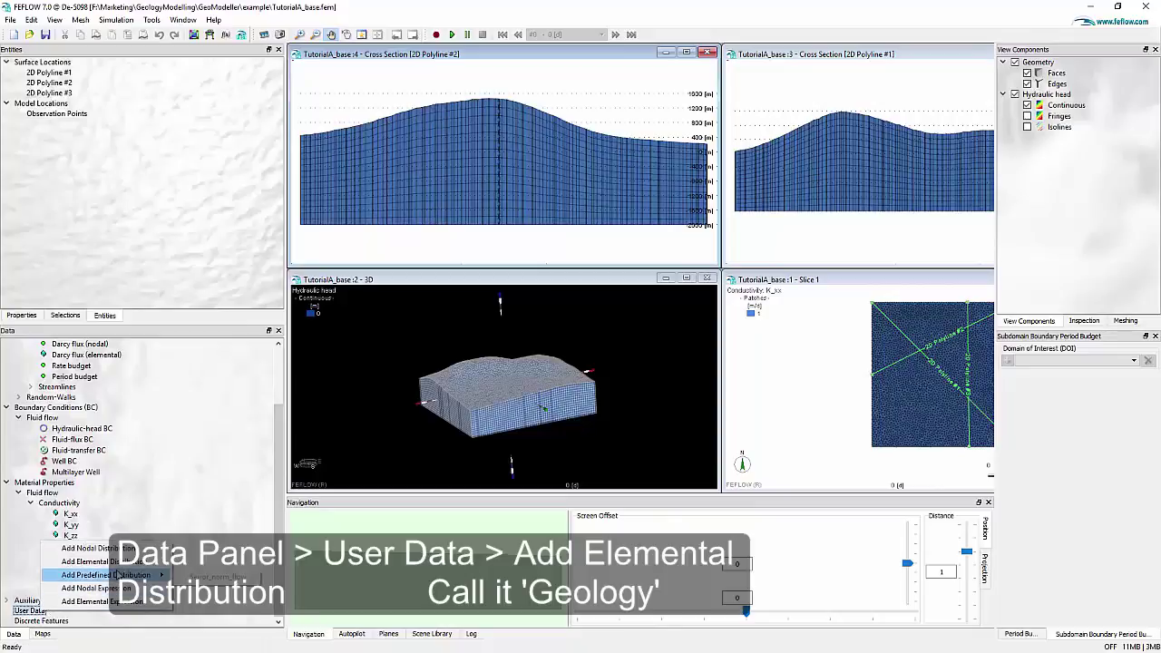
pyautogui.click(118, 566)
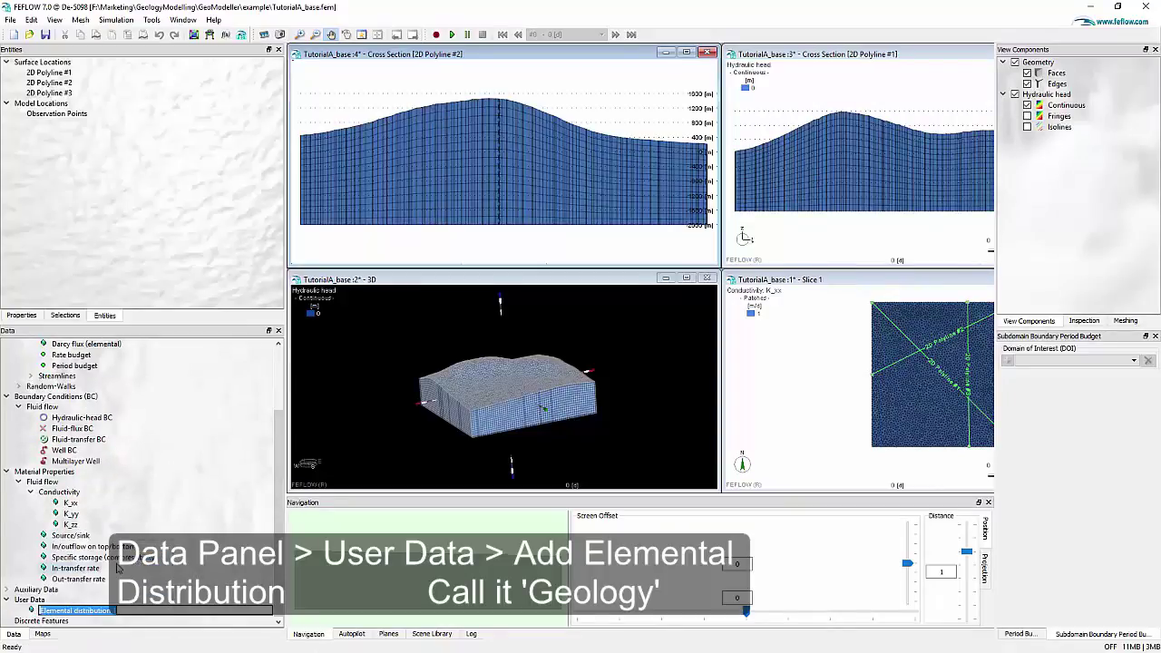
pyautogui.write('Geology')
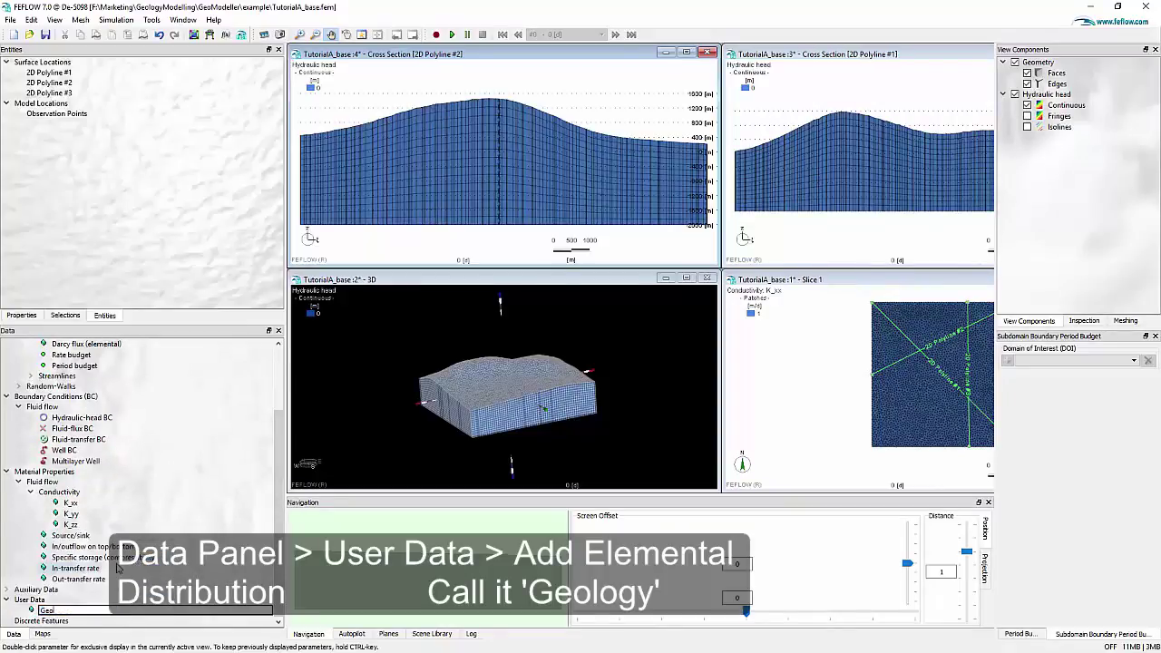
pyautogui.press('Return')
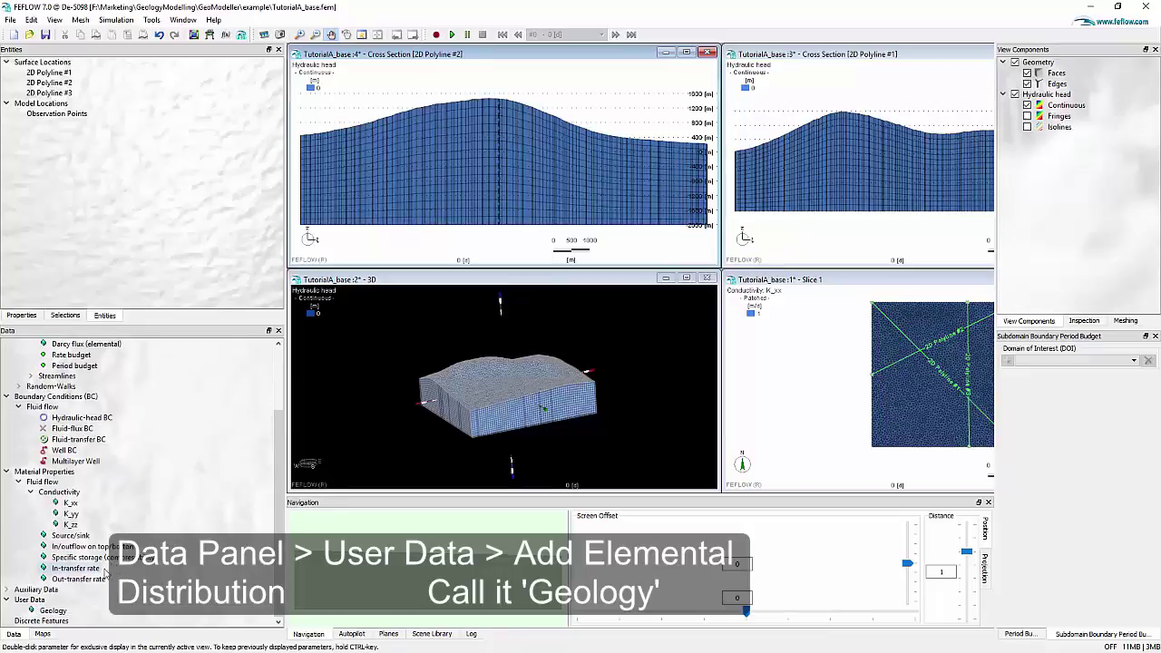
# Export the Geology data of all elements as centres to ExportCentroids.dat, replacing the existing file and declining to add the exported map to the document.
pyautogui.rightClick(66, 614)
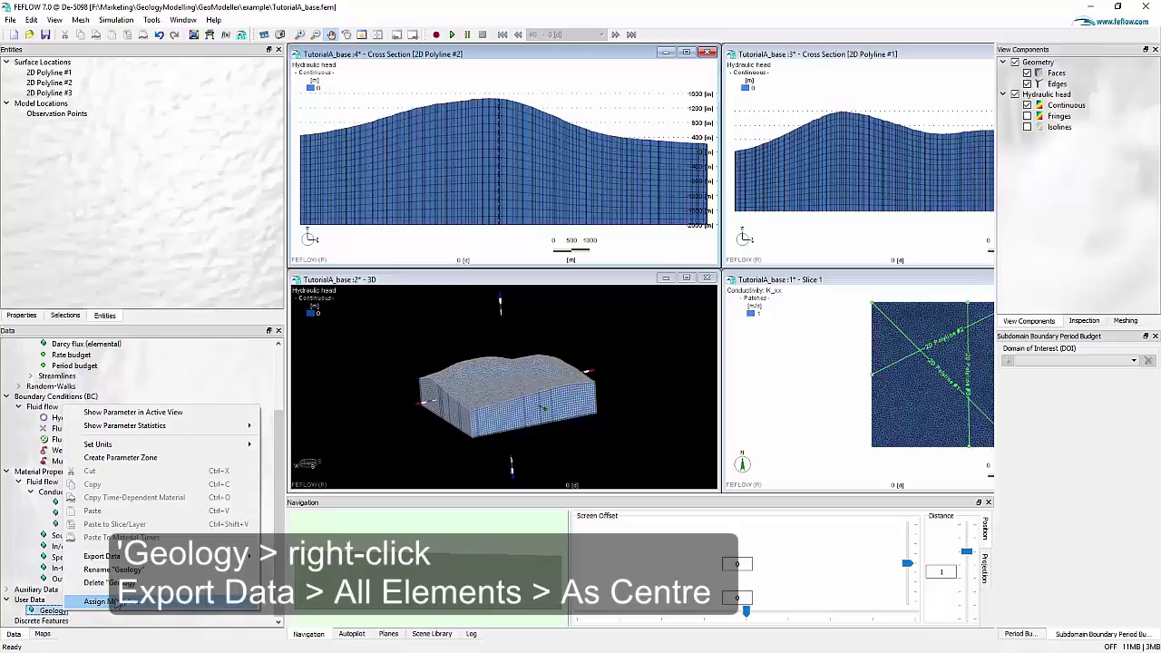
pyautogui.moveTo(136, 556)
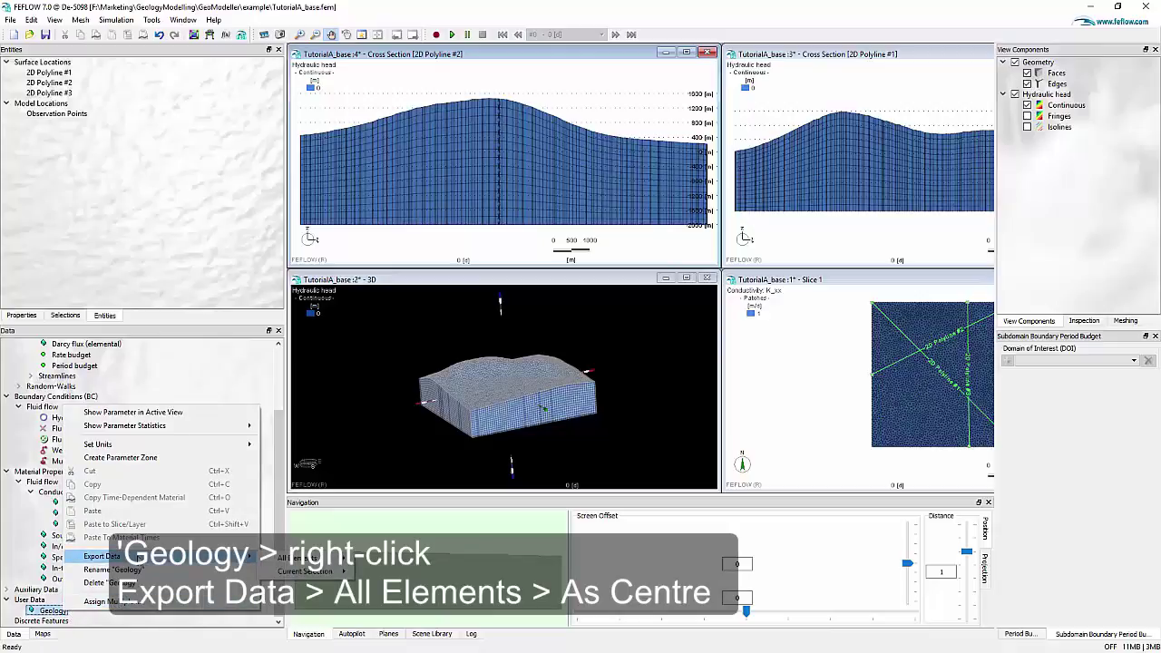
pyautogui.moveTo(288, 558)
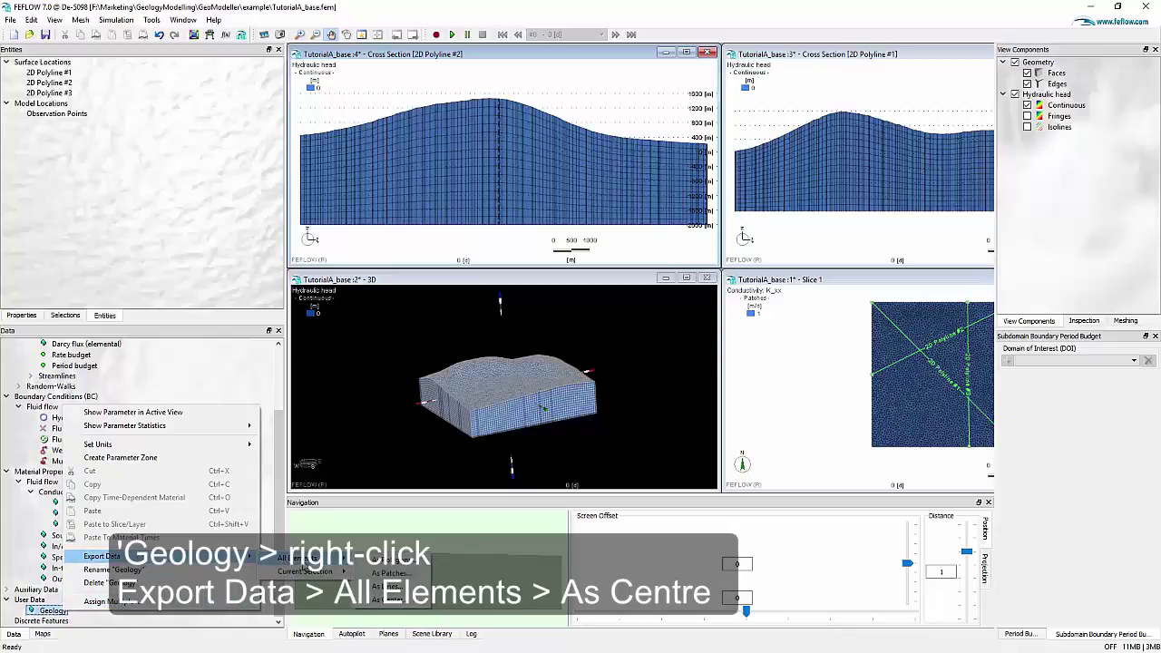
pyautogui.click(388, 599)
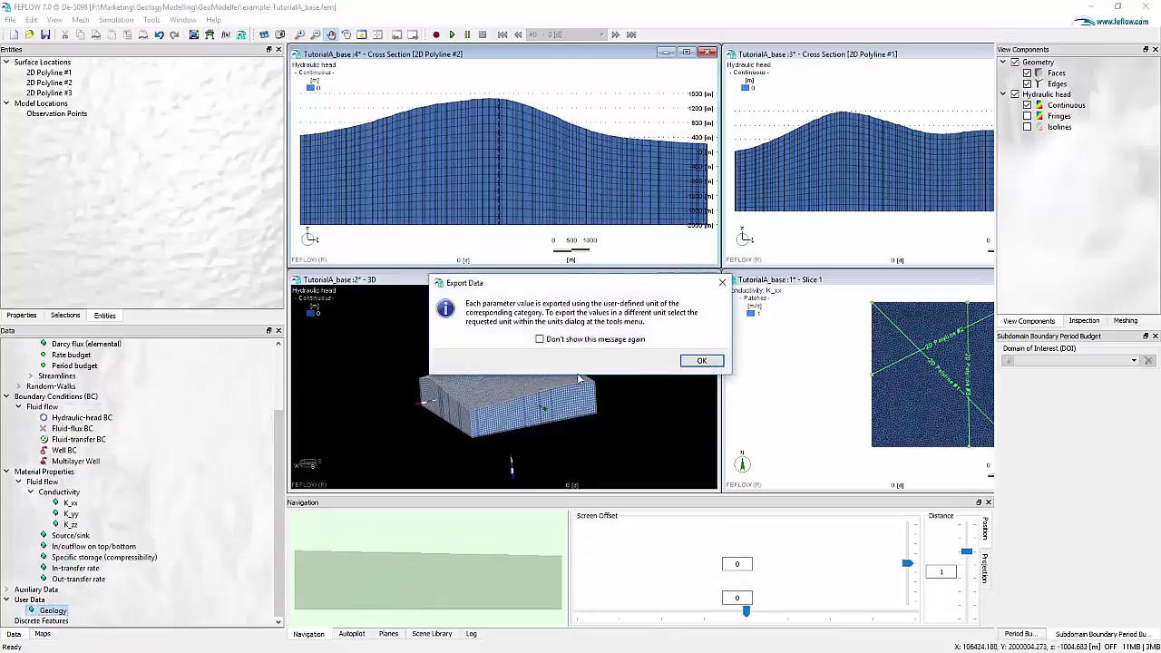
pyautogui.click(701, 362)
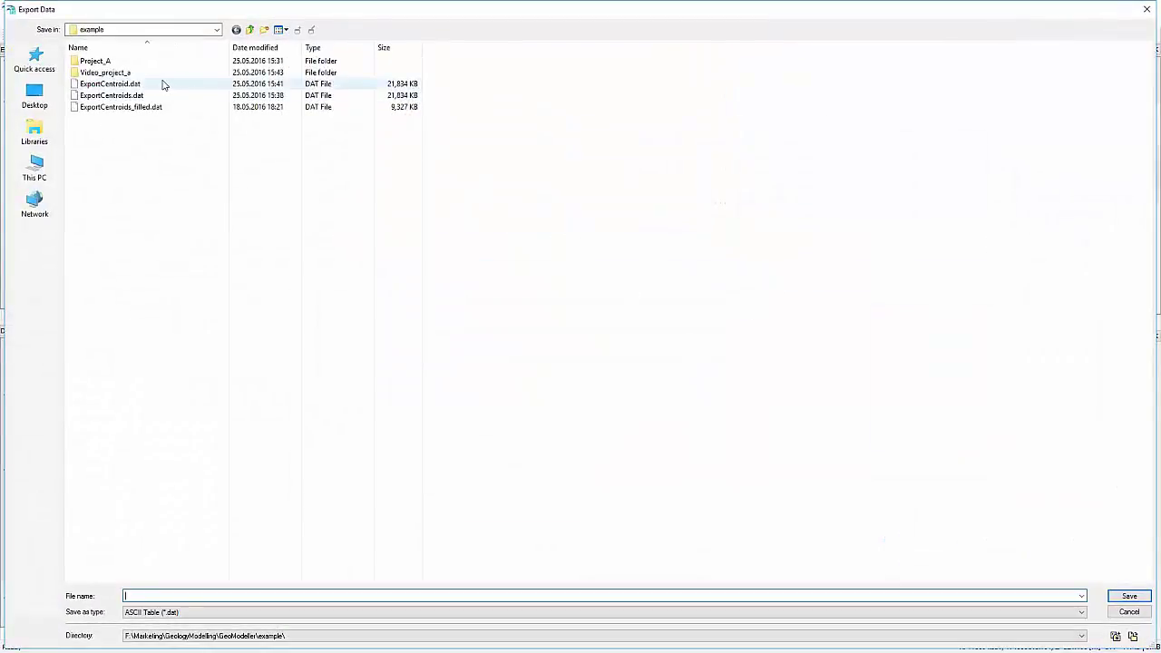
pyautogui.click(122, 97)
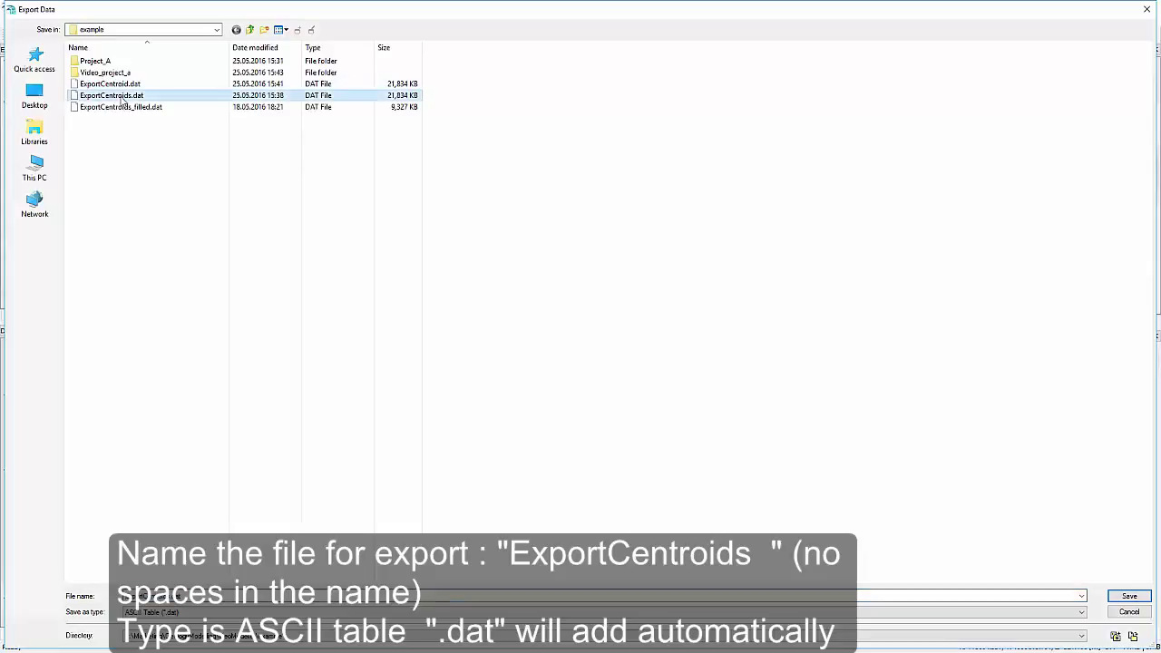
pyautogui.click(1128, 596)
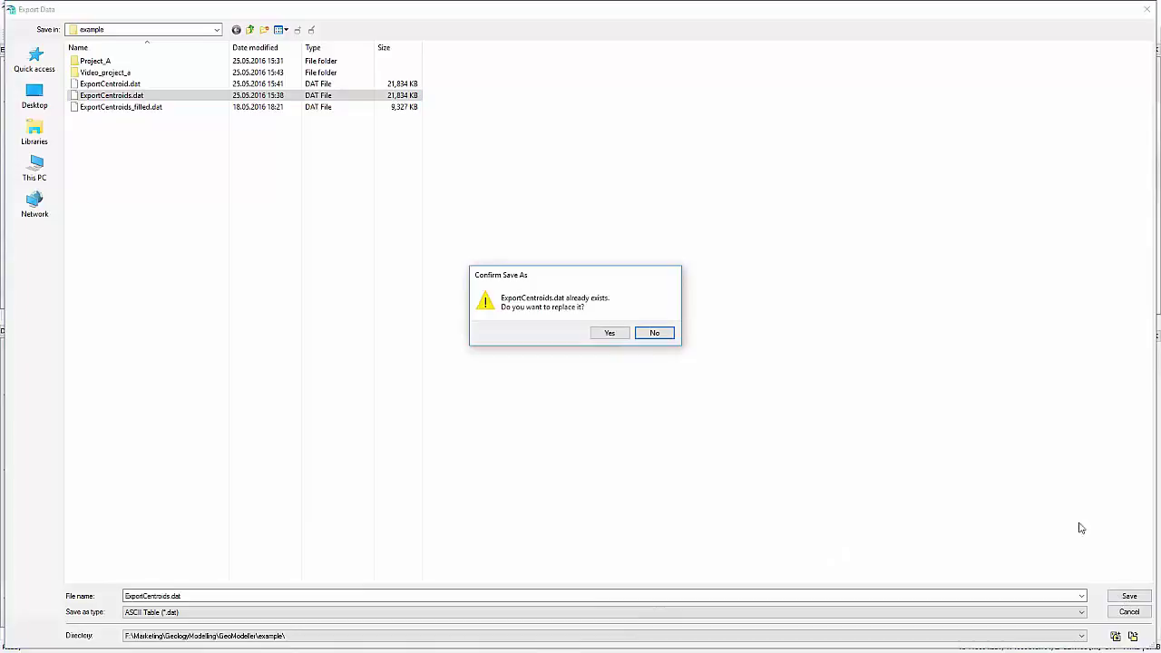
pyautogui.click(606, 333)
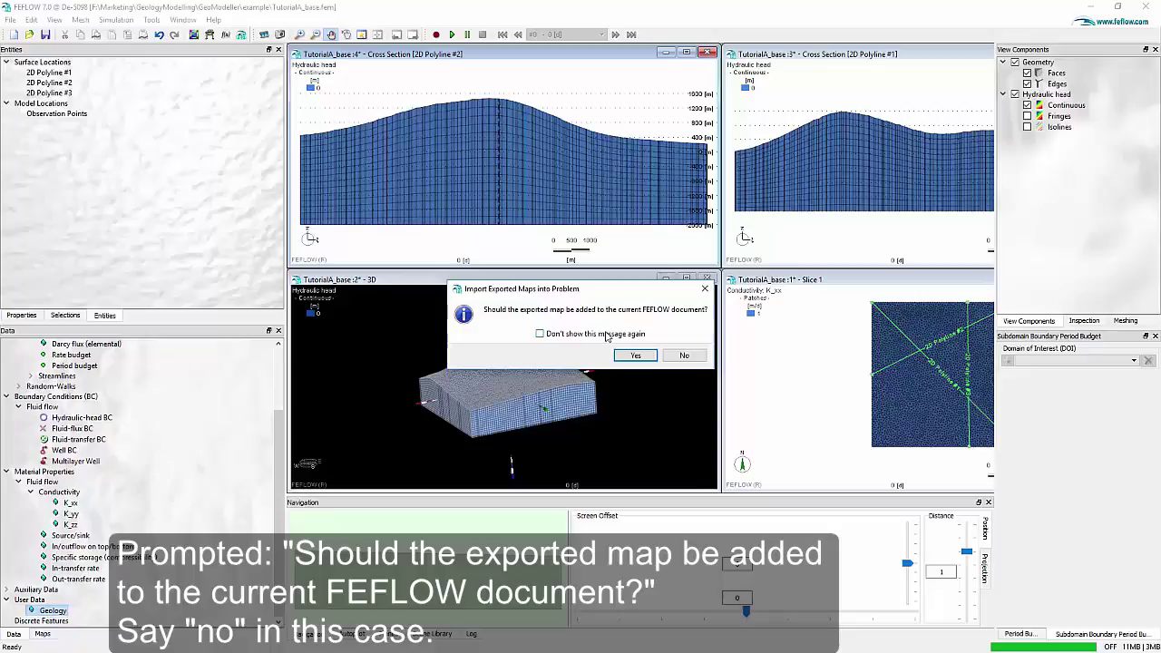
pyautogui.click(682, 357)
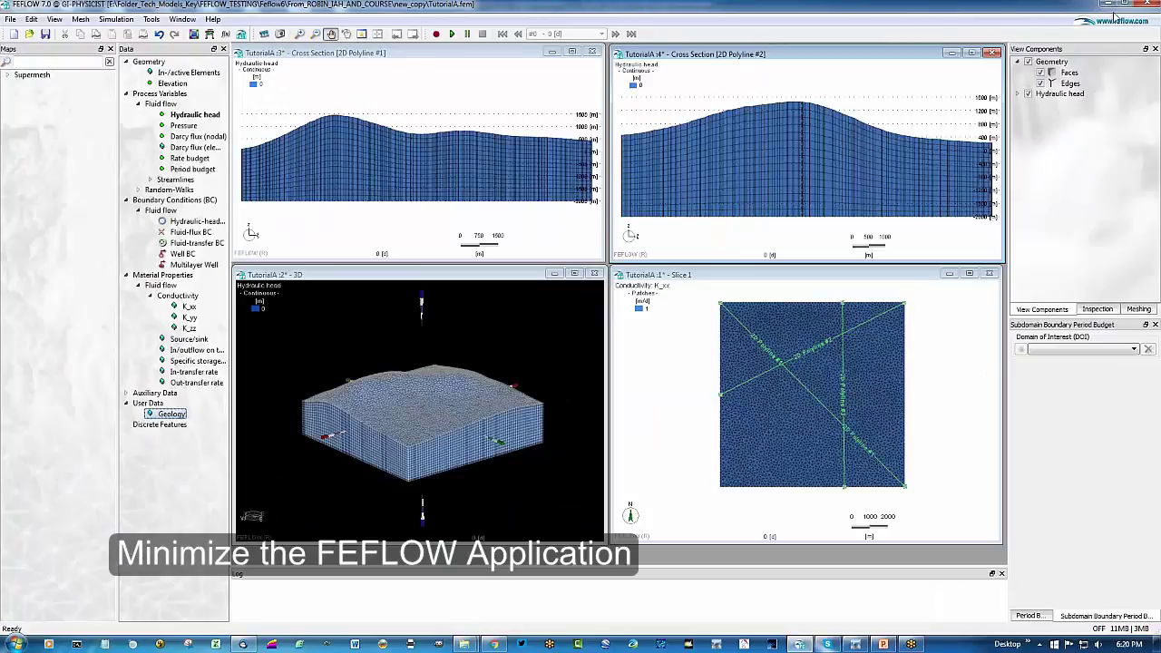
# Minimize FEFLOW and open Project_A.xml from the Project_A folder in GeoModeller.
pyautogui.click(1108, 3)
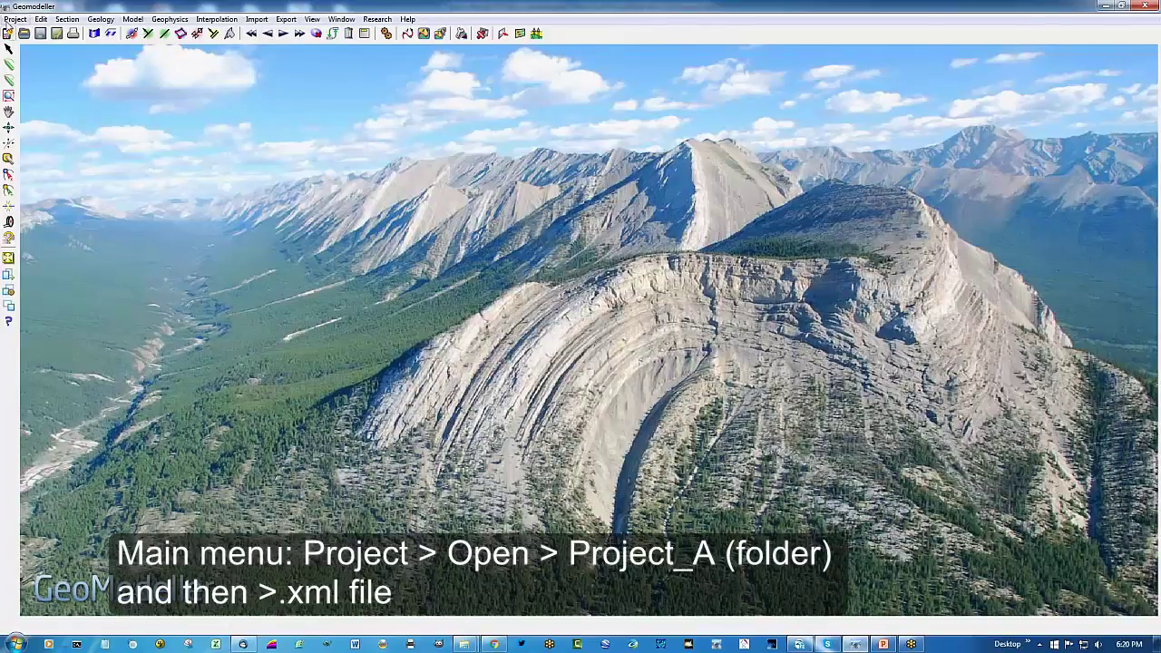
pyautogui.click(14, 18)
pyautogui.click(27, 42)
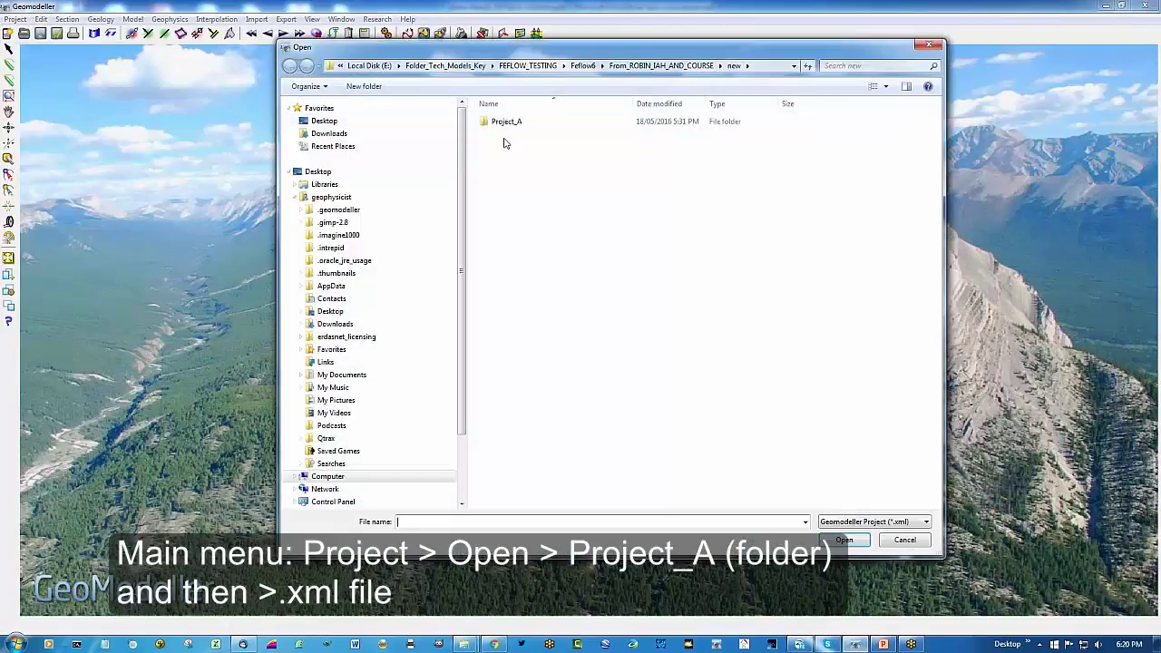
pyautogui.doubleClick(507, 124)
pyautogui.doubleClick(513, 147)
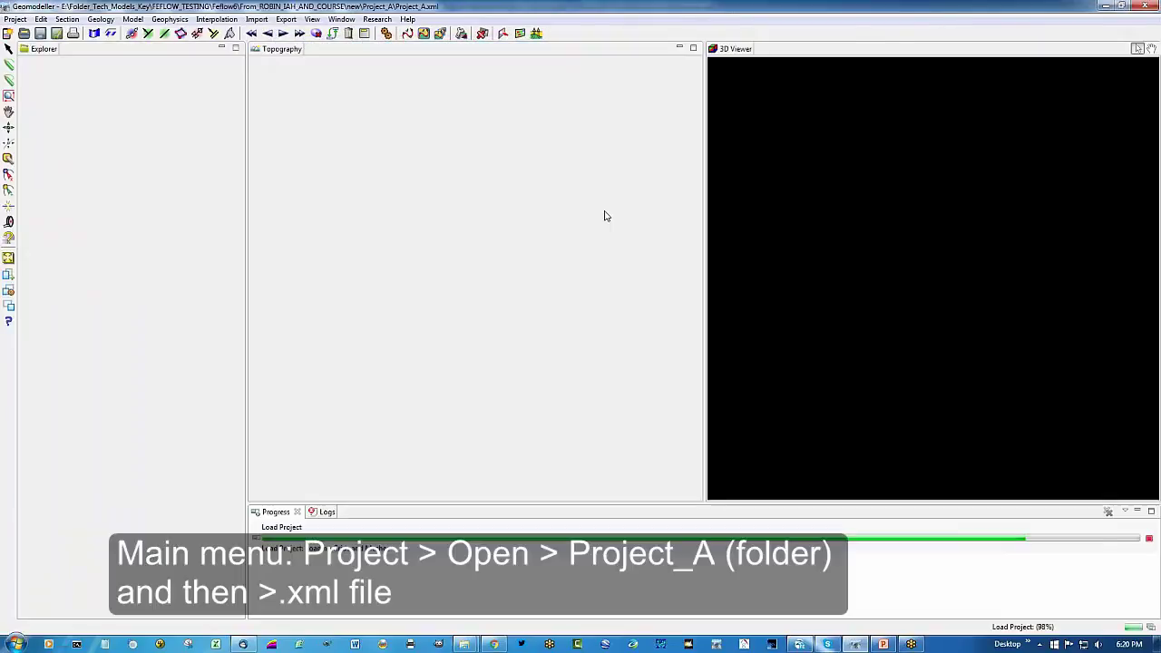
# Orbit the 3D model and inspect the Compute the Model settings without running the computation.
pyautogui.moveTo(838, 189); pyautogui.dragTo(913, 321)
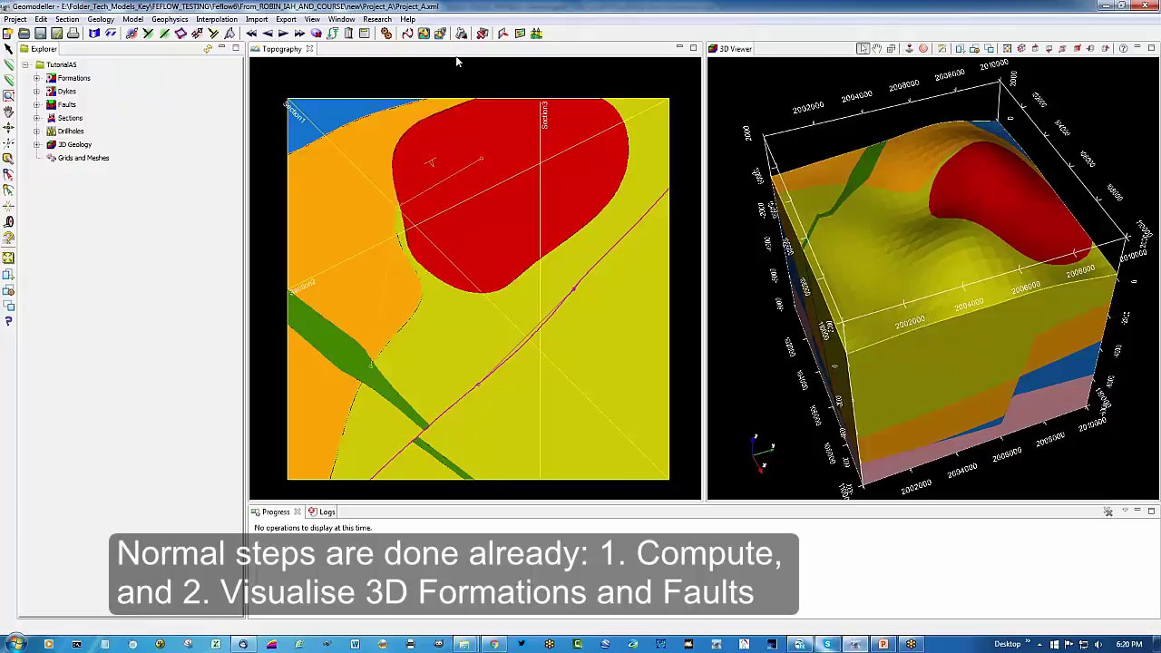
pyautogui.click(387, 34)
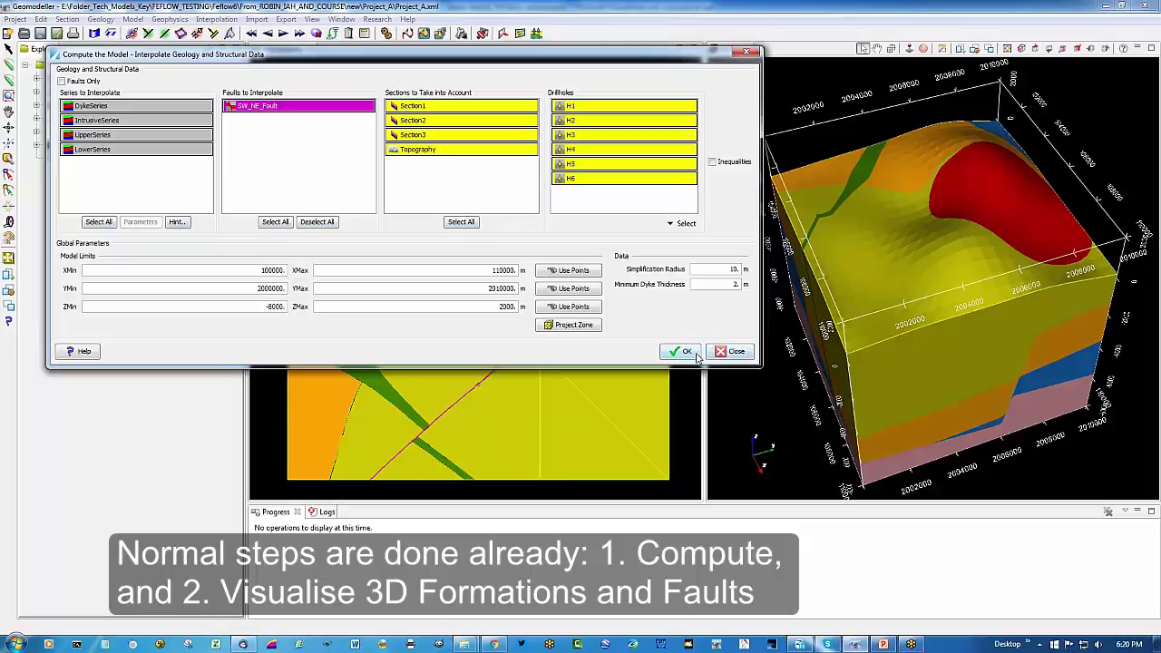
pyautogui.click(752, 54)
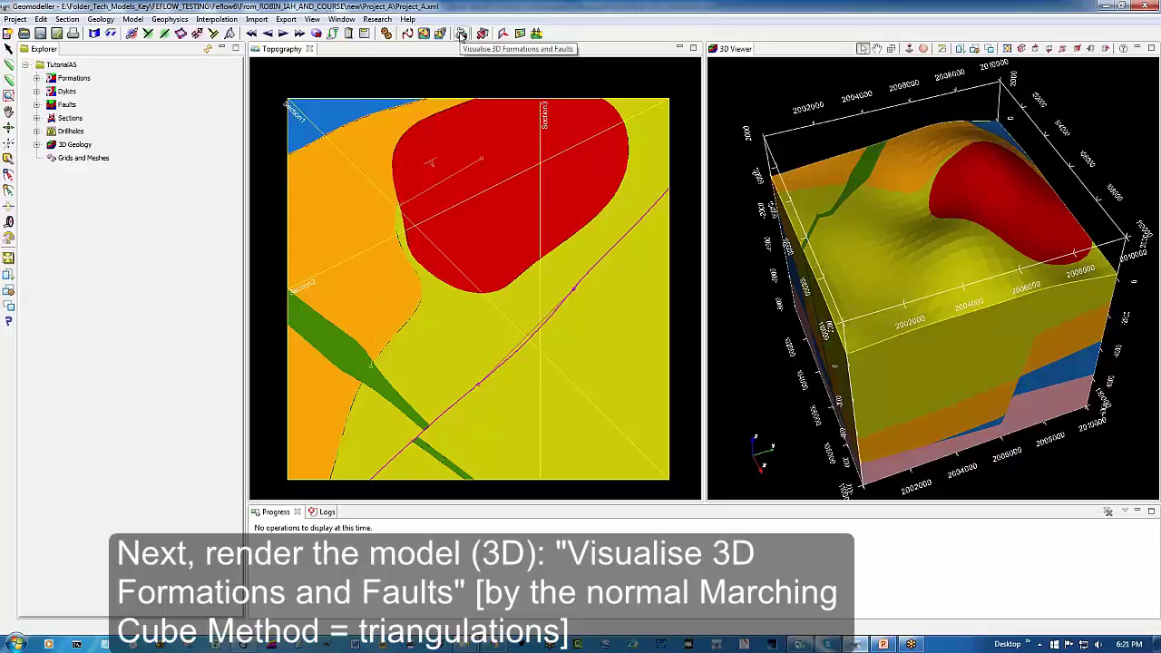
pyautogui.click(376, 19)
pyautogui.moveTo(508, 46)
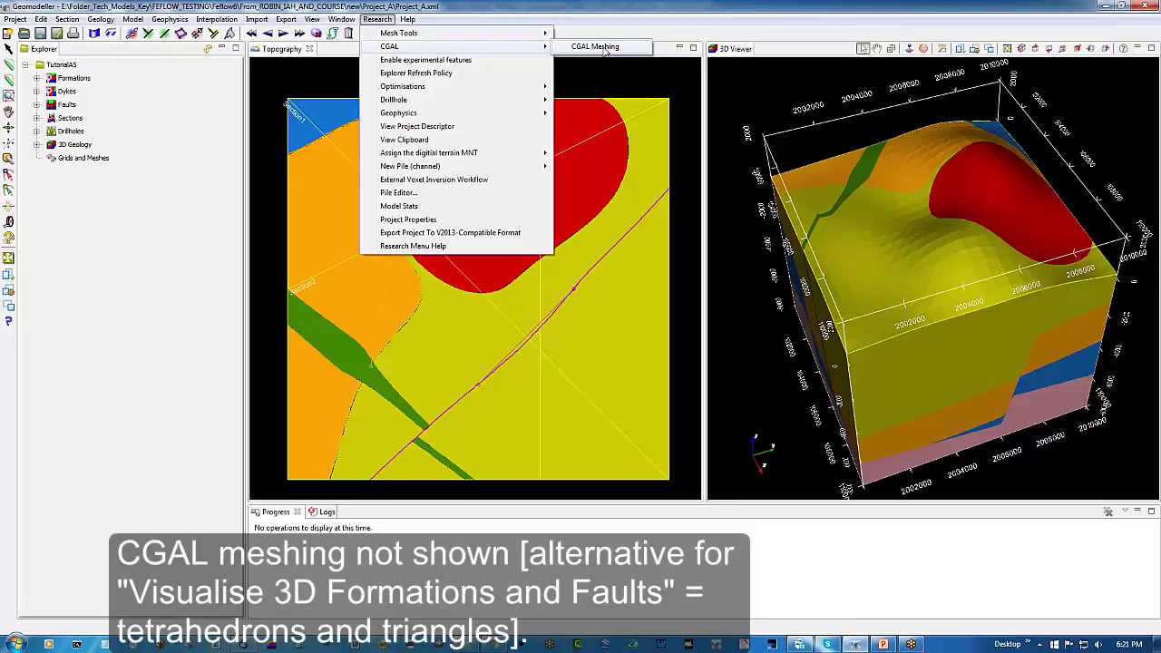
pyautogui.click(608, 47)
pyautogui.moveTo(856, 283)
pyautogui.mouseDown()
pyautogui.moveTo(867, 209)
pyautogui.moveTo(858, 229)
pyautogui.moveTo(877, 289)
pyautogui.mouseUp()
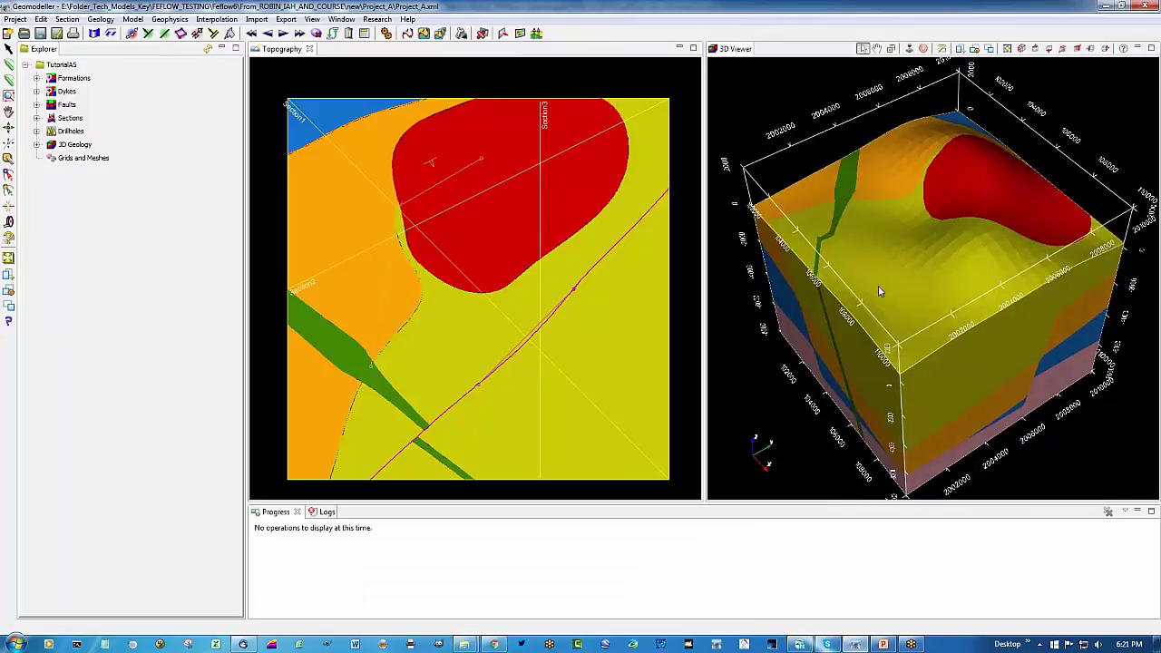
# Fill the FEFLOW centroids in ExportCentroids.dat, located in the new folder, with geology from the 3D model.
pyautogui.click(286, 19)
pyautogui.moveTo(306, 50)
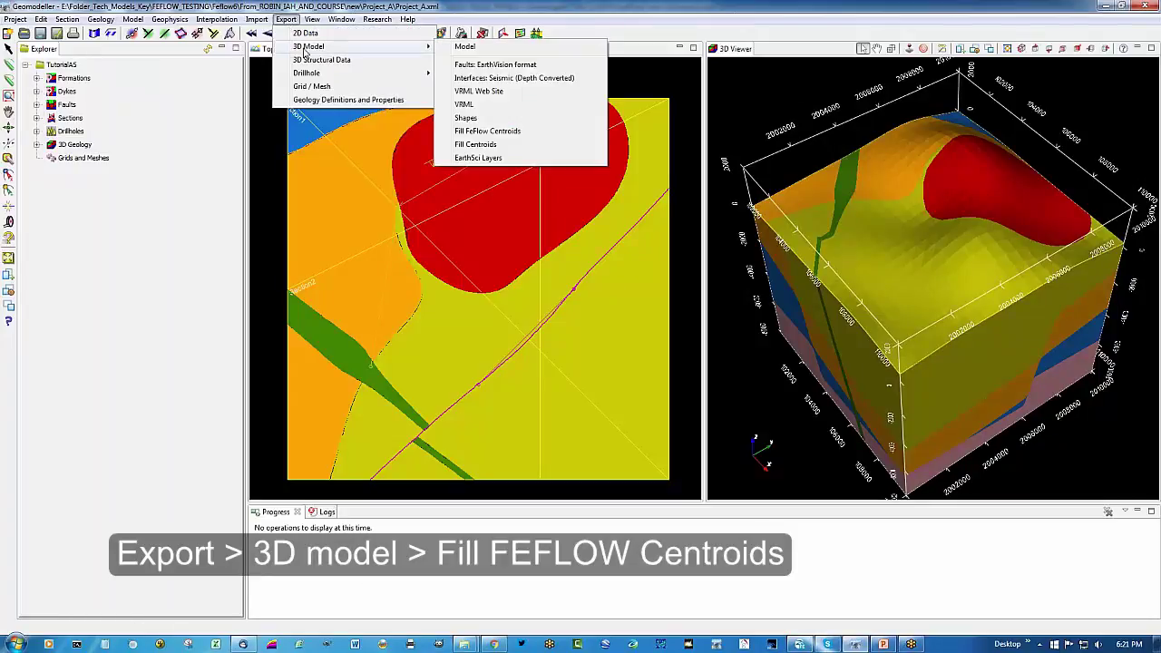
pyautogui.click(503, 133)
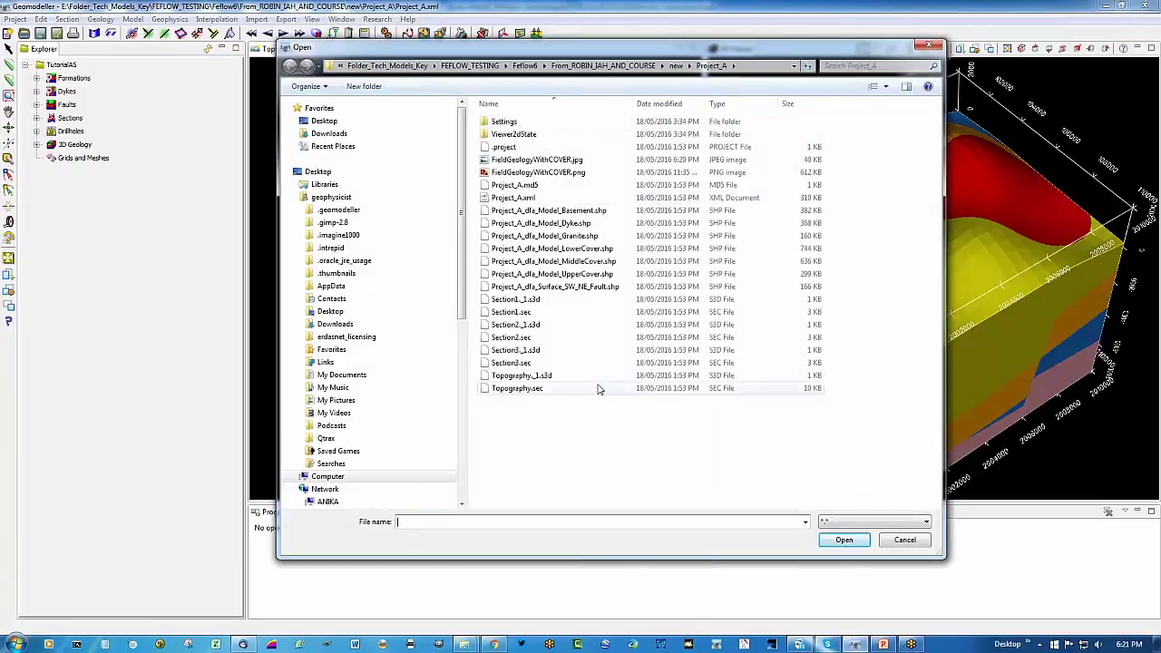
pyautogui.click(676, 65)
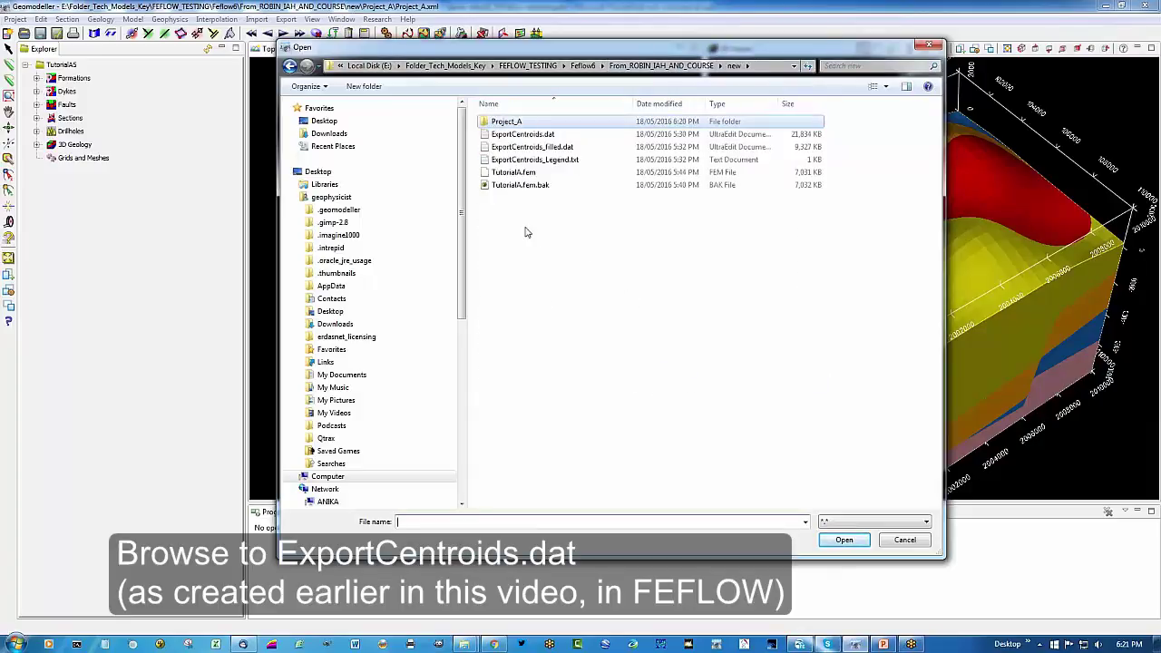
pyautogui.click(535, 136)
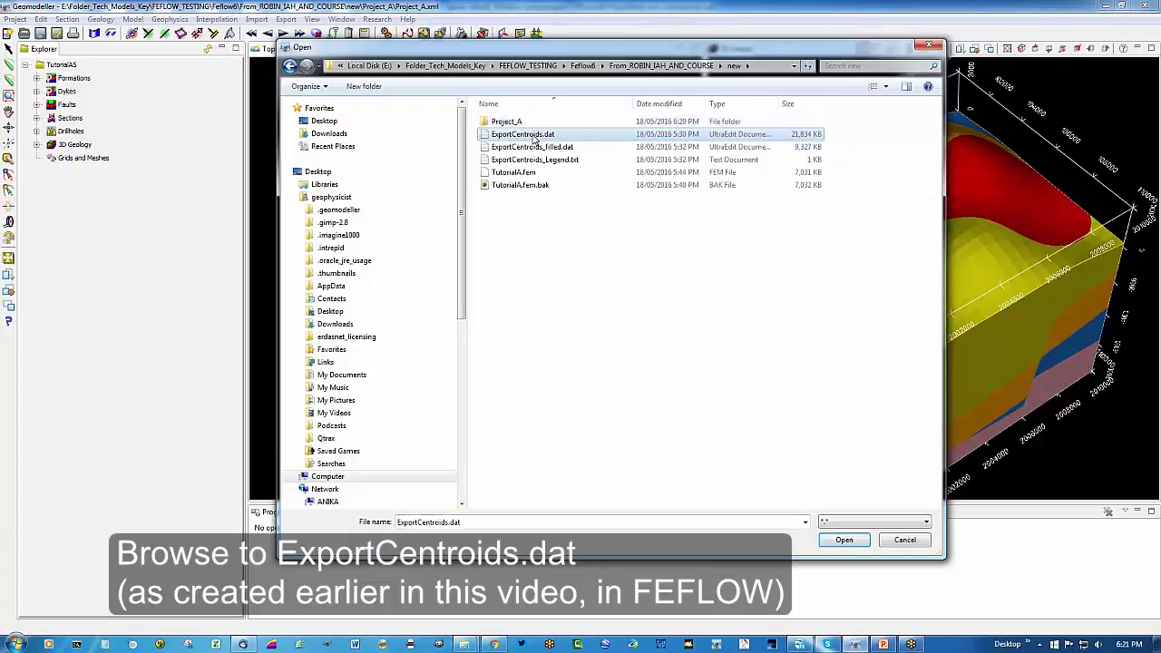
pyautogui.click(838, 542)
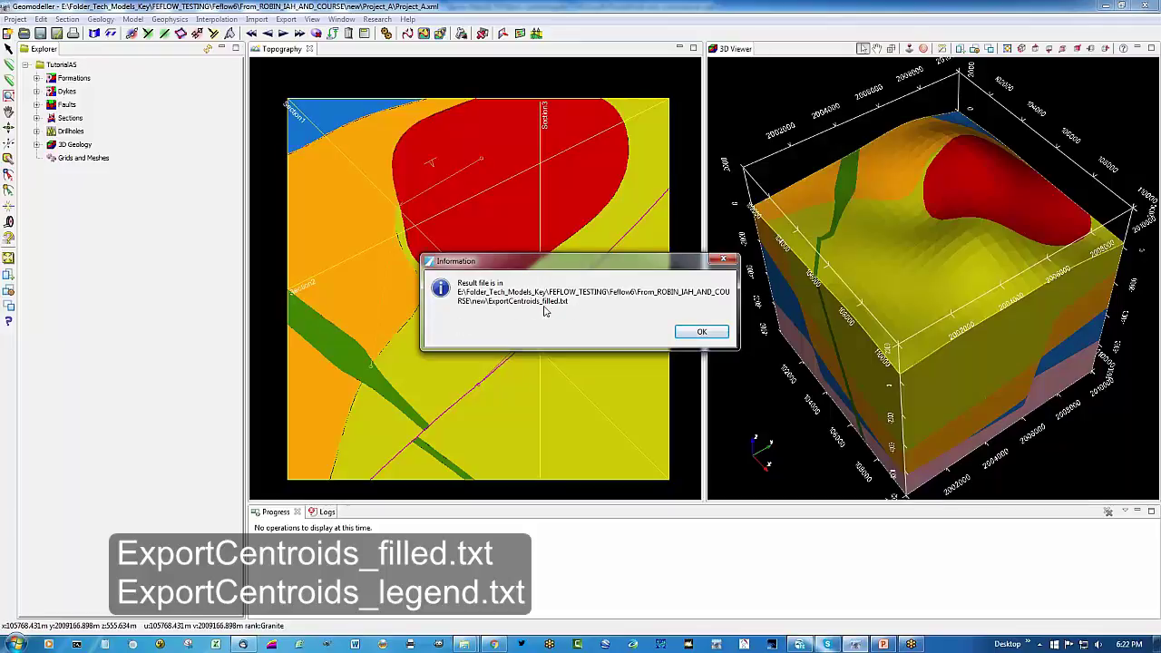
pyautogui.click(691, 333)
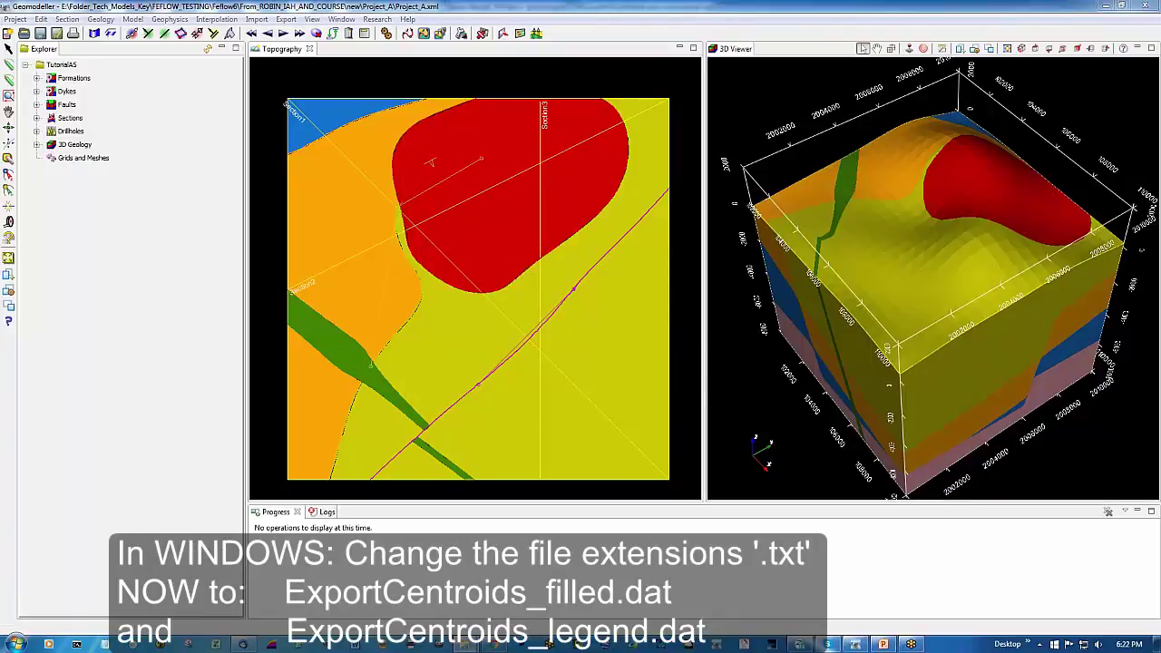
# Switch to FEFLOW, add ExportCentroids_filled.dat as a map and expand its entry under the ASCII Table Files.
pyautogui.click(1105, 6)
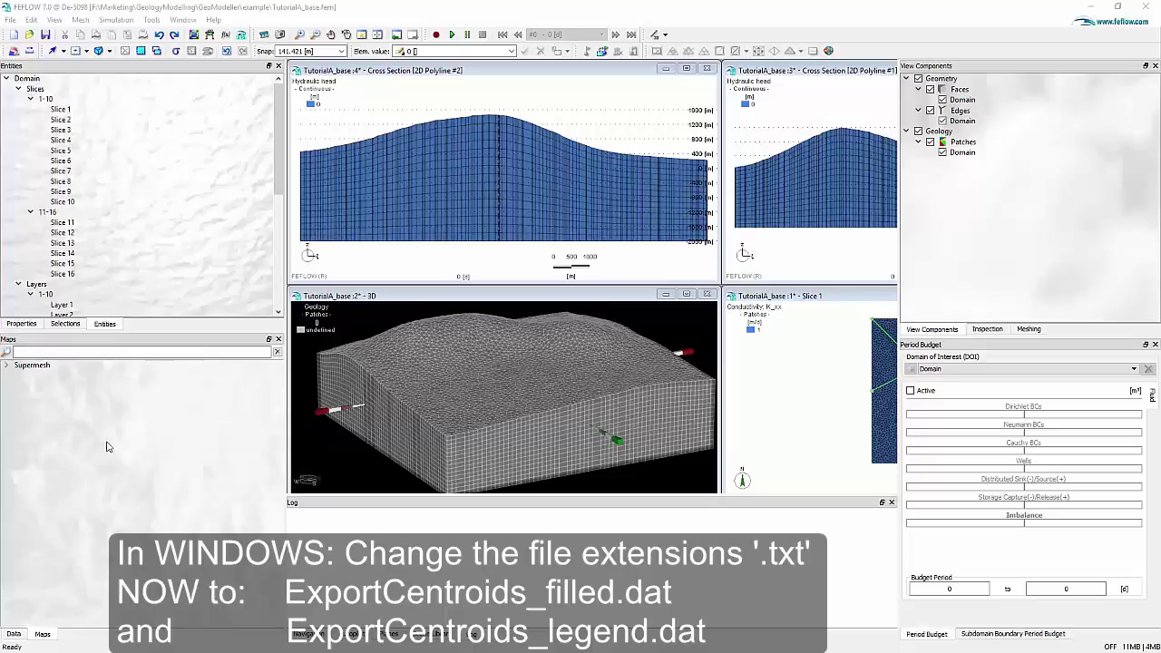
pyautogui.rightClick(90, 414)
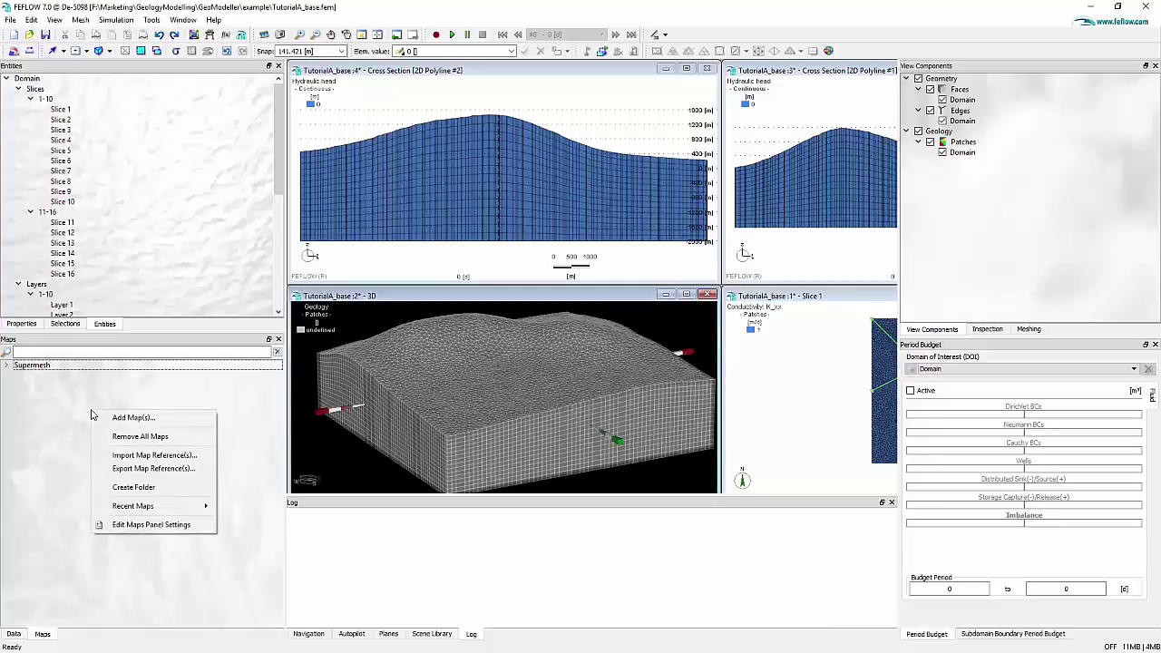
pyautogui.click(126, 419)
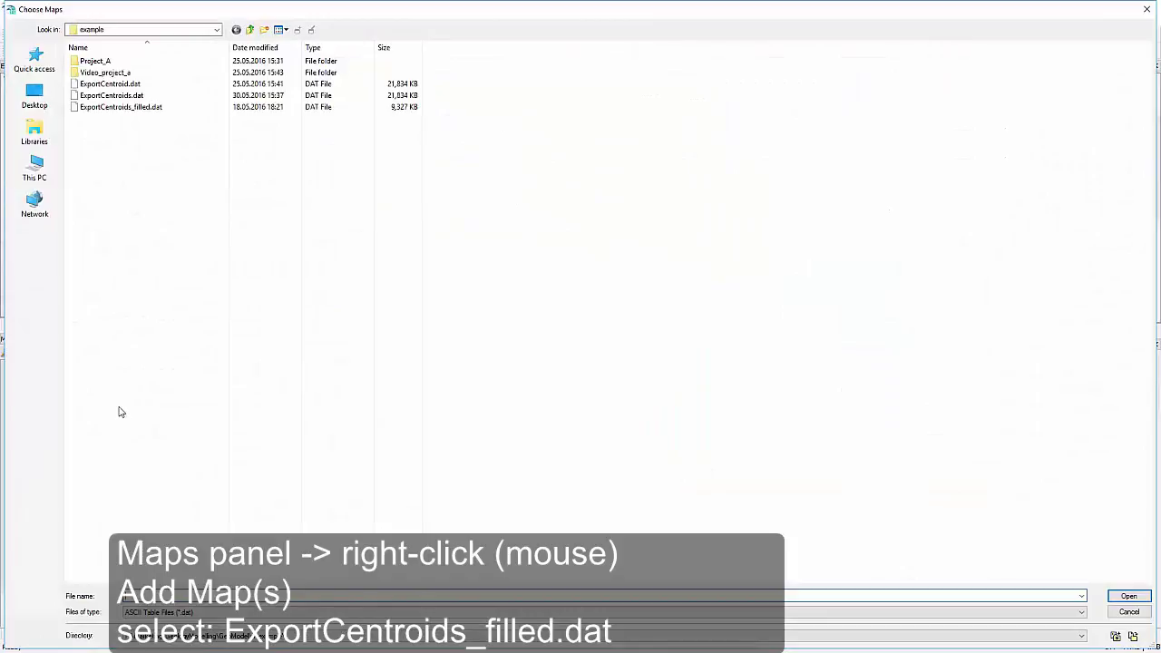
pyautogui.click(116, 108)
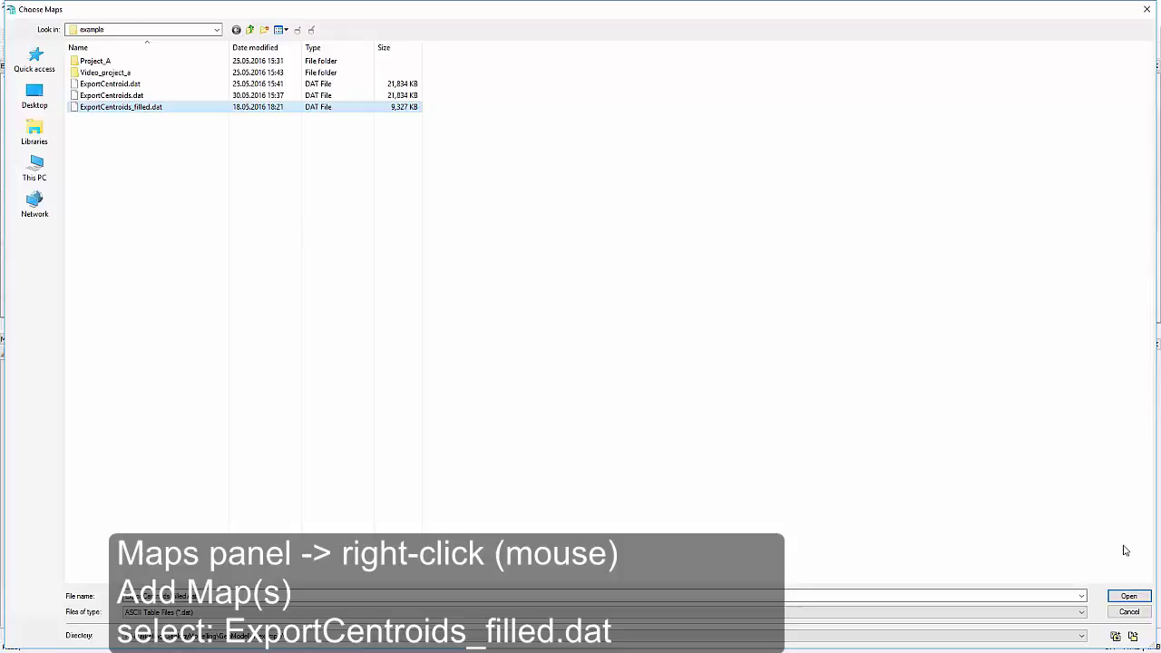
pyautogui.click(1127, 597)
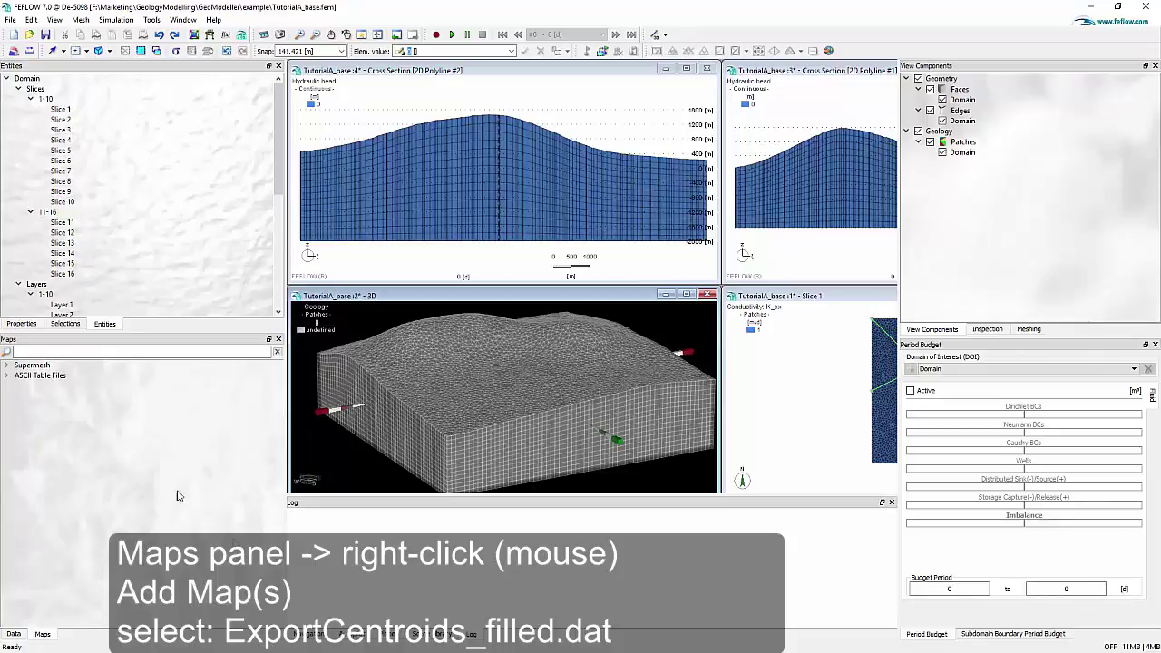
pyautogui.click(7, 376)
pyautogui.click(19, 386)
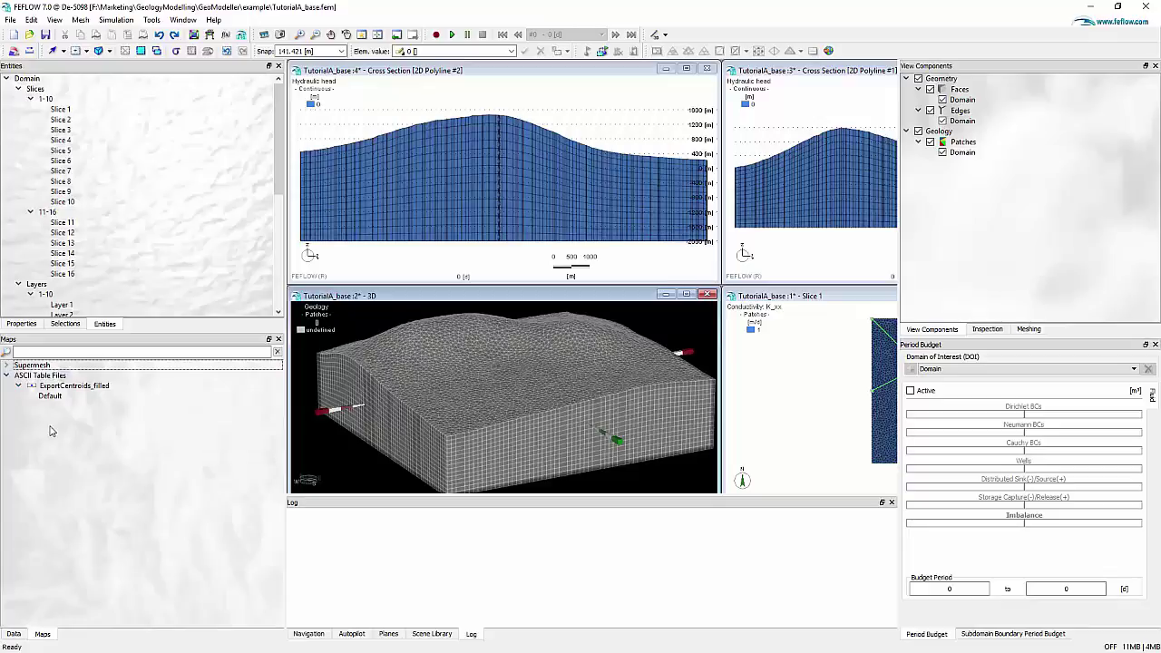
# Define the coordinate fields of the ExportCentroids_filled map as CENTER_X, CENTER_Y and CENTER_Z.
pyautogui.click(88, 387)
pyautogui.rightClick(88, 386)
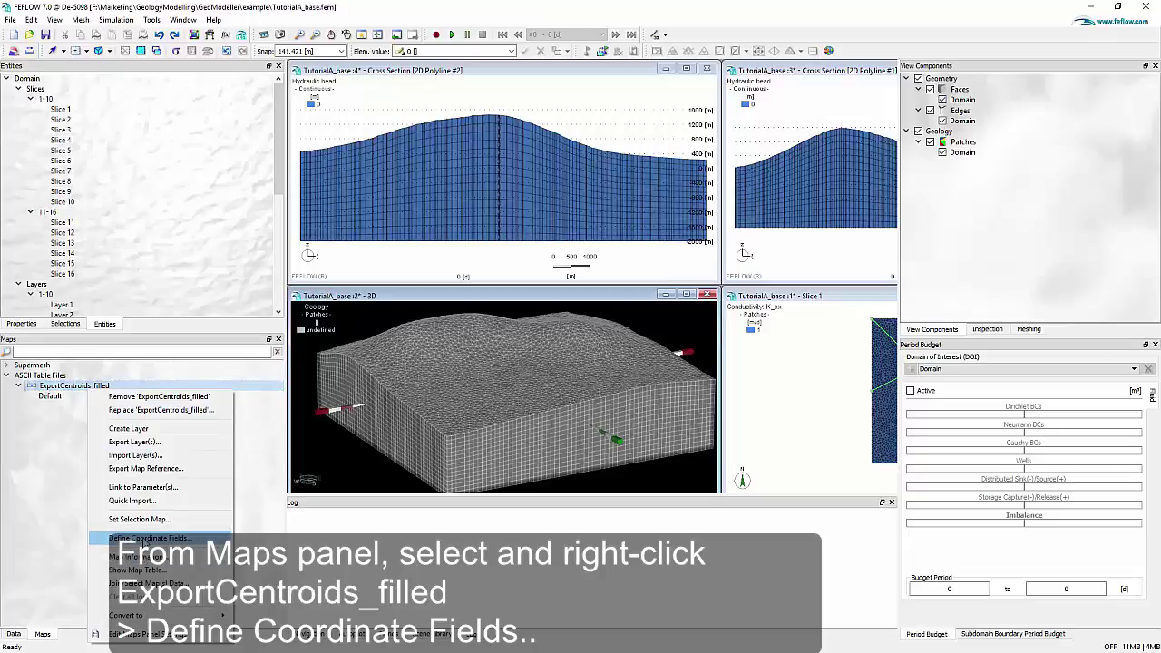
pyautogui.click(145, 539)
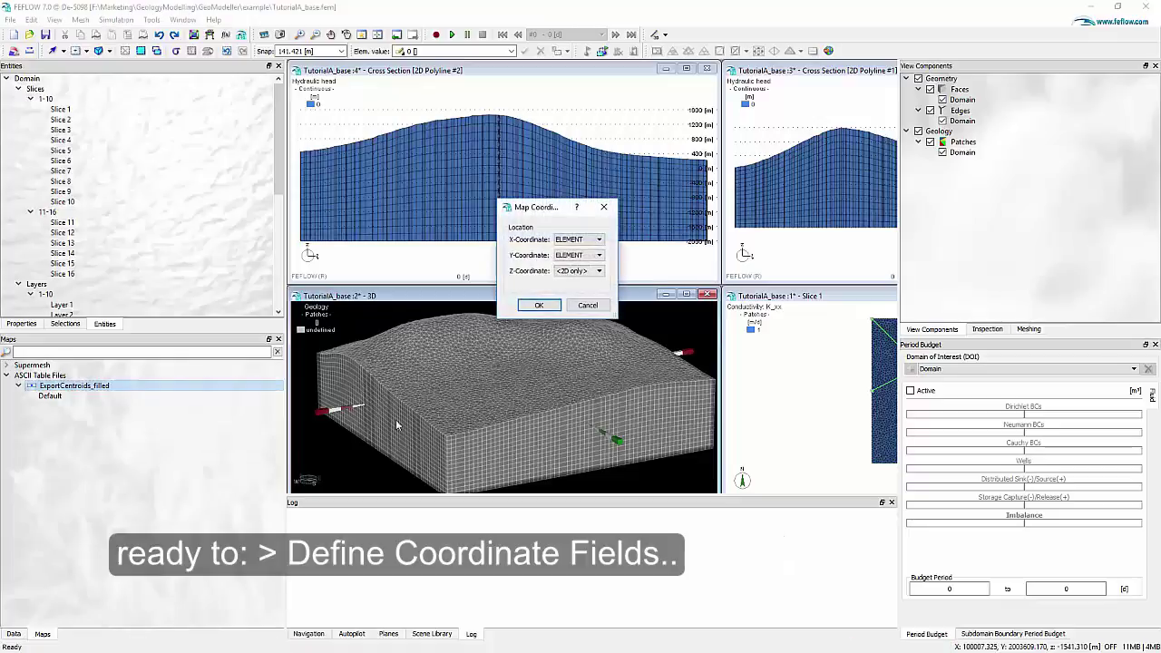
pyautogui.click(577, 240)
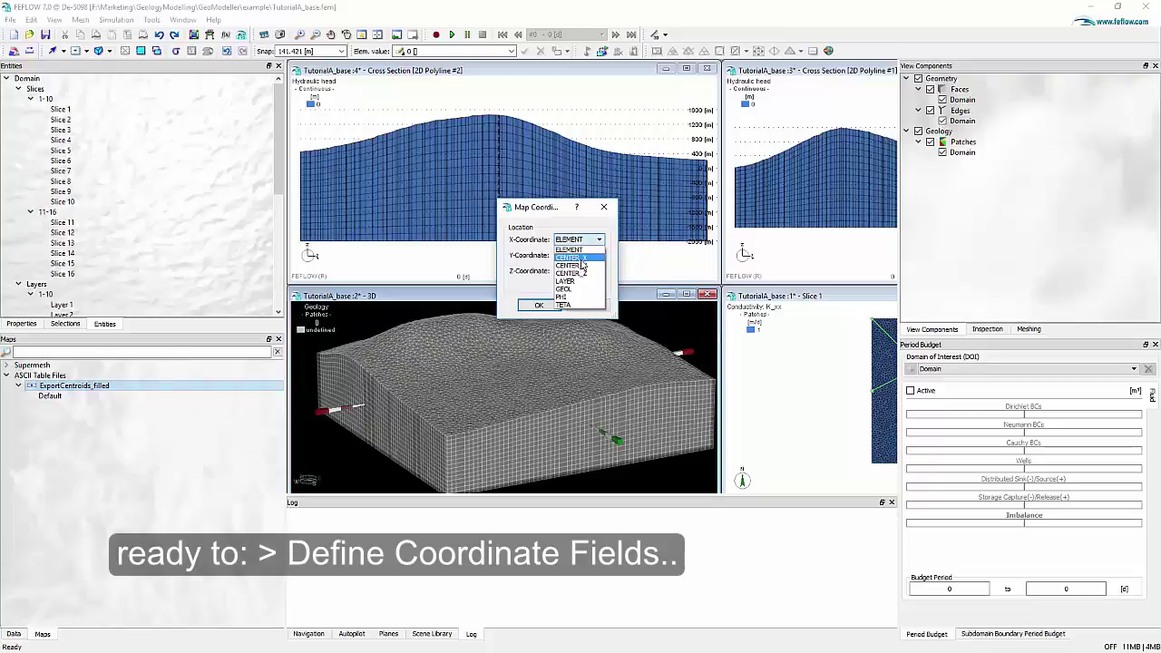
pyautogui.click(580, 258)
pyautogui.click(583, 256)
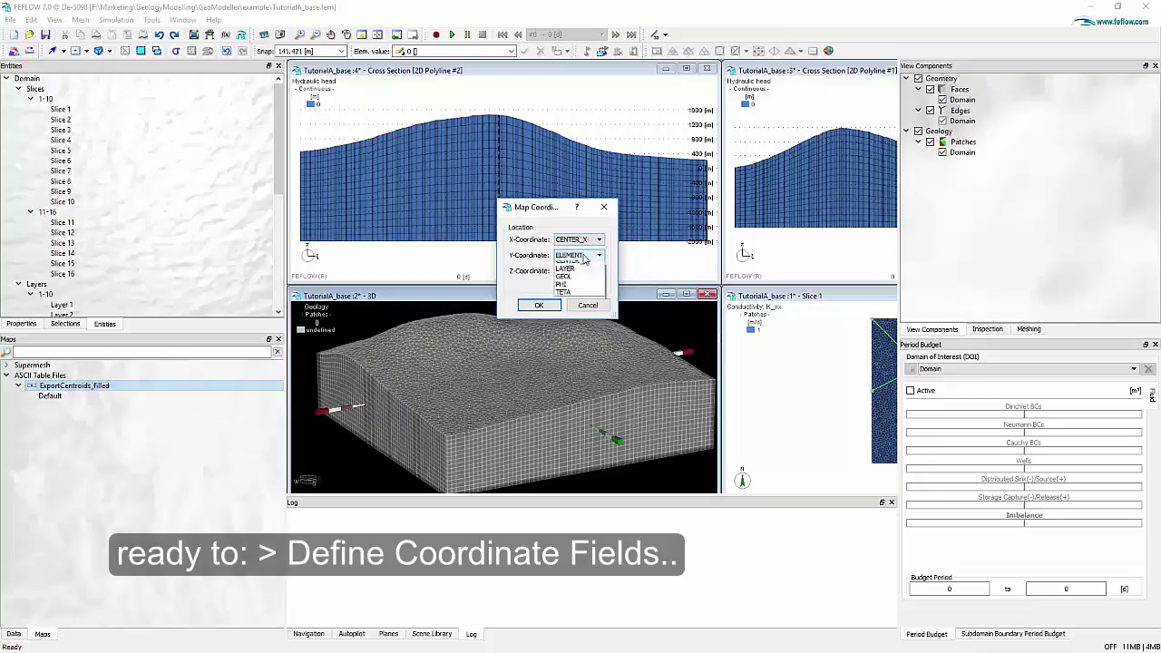
pyautogui.click(583, 283)
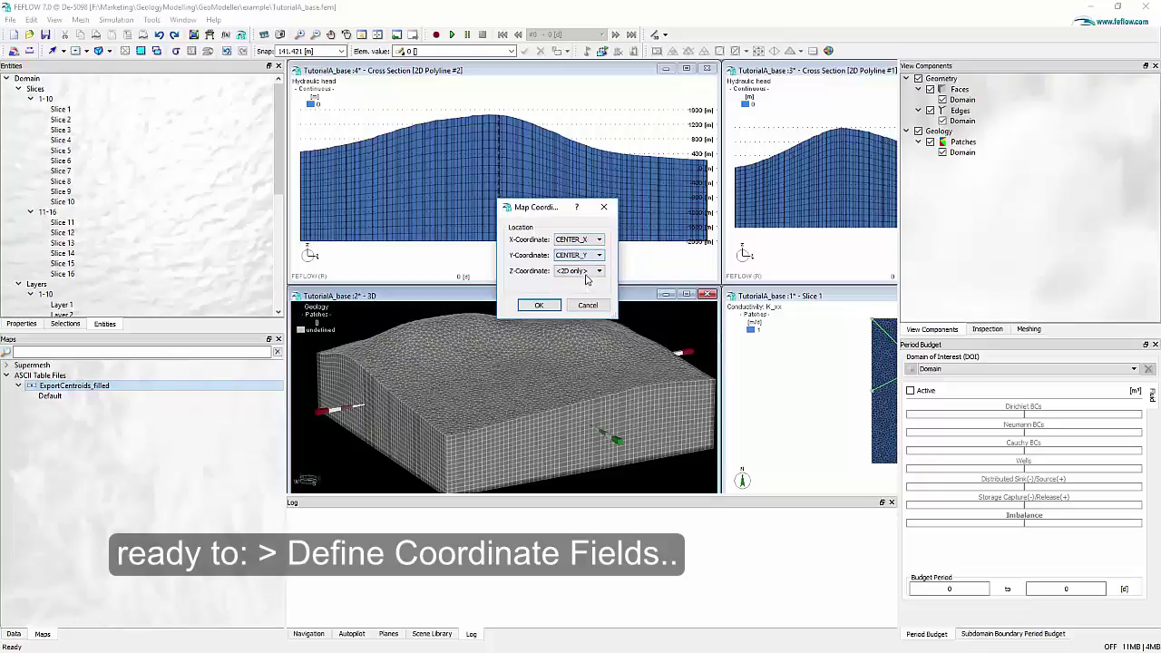
pyautogui.click(588, 272)
pyautogui.click(583, 313)
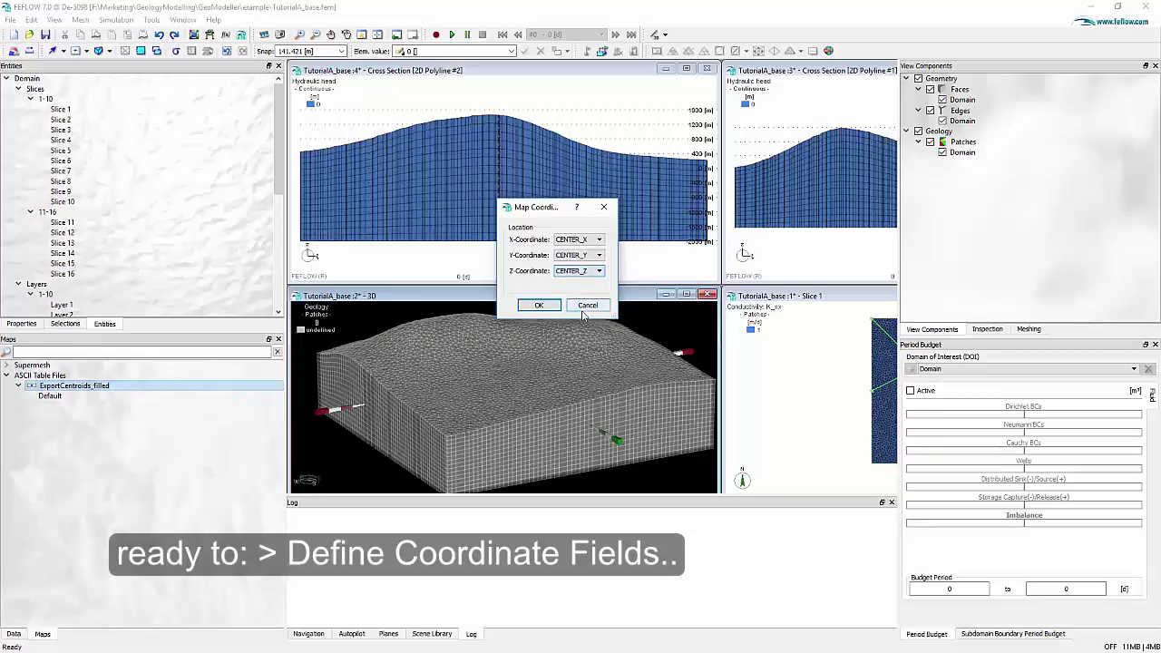
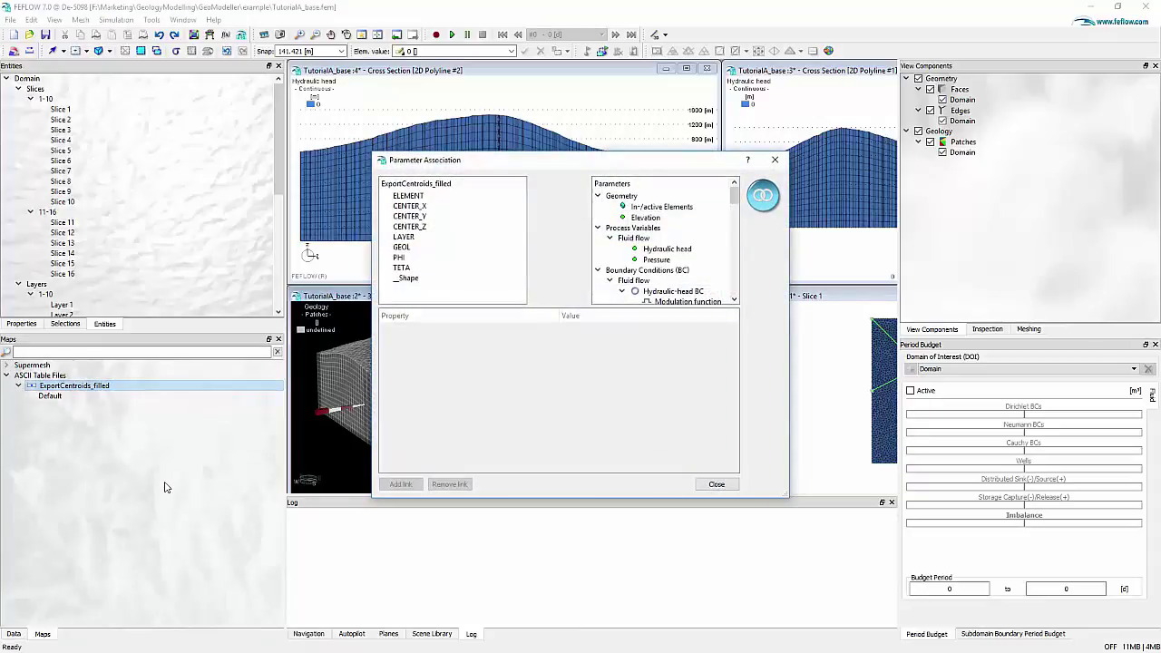
# Link the map's GEOL attribute to the Geology user data, with Element/Layer Selection set to Field containing element number.
pyautogui.click(402, 247)
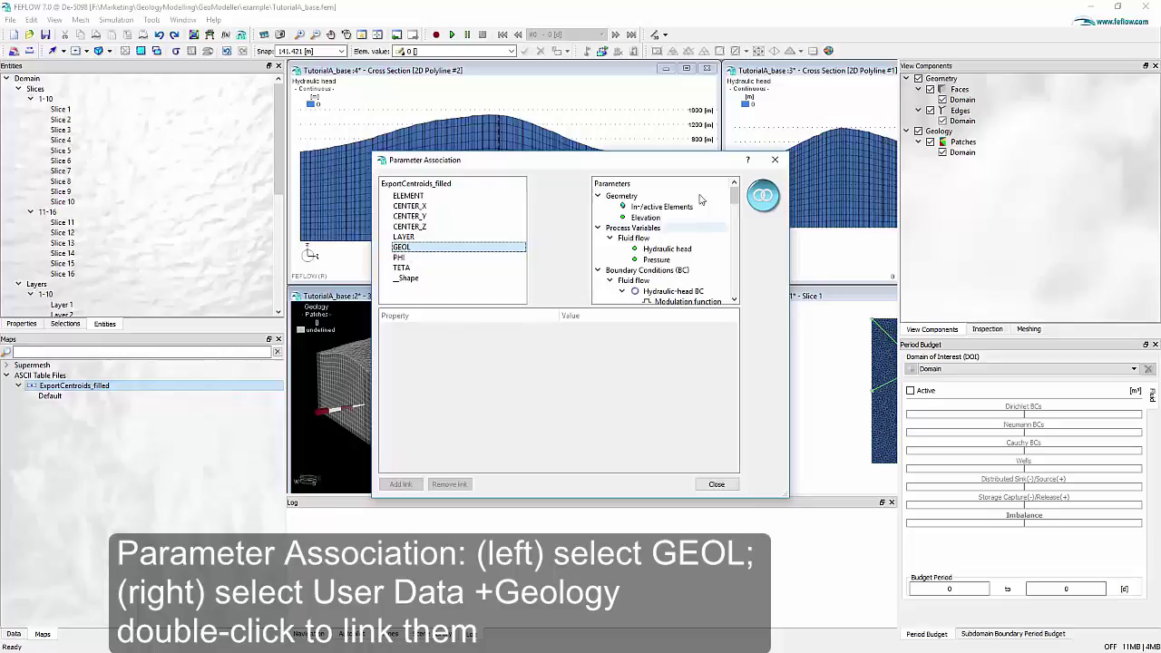
pyautogui.moveTo(735, 196); pyautogui.dragTo(732, 293)
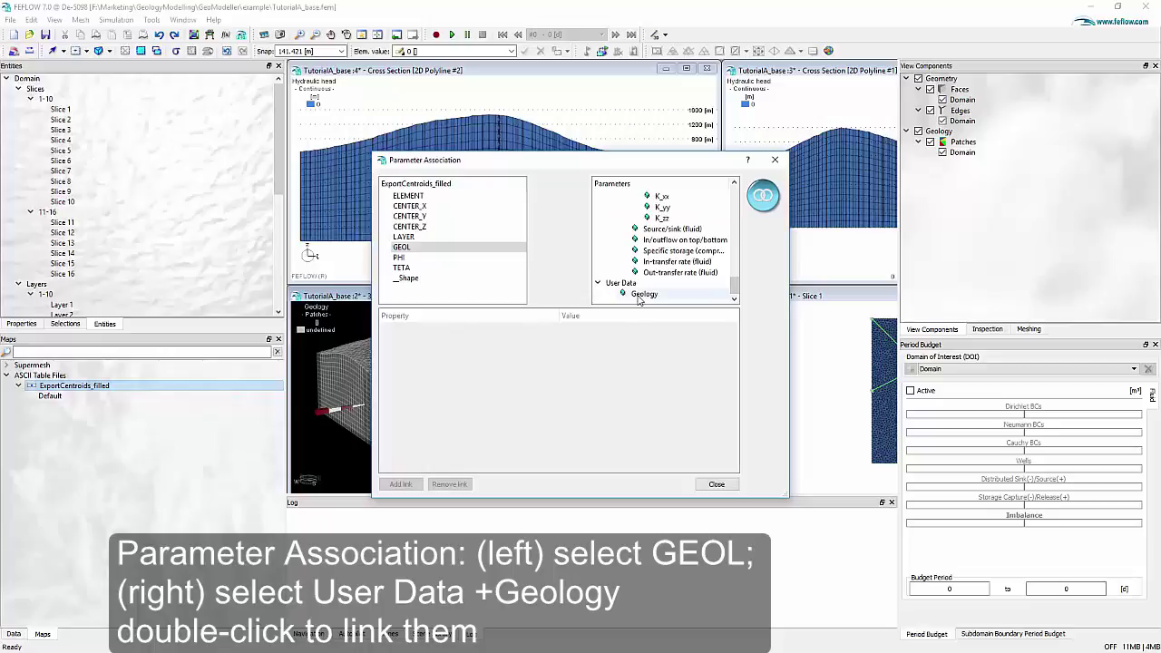
pyautogui.doubleClick(638, 295)
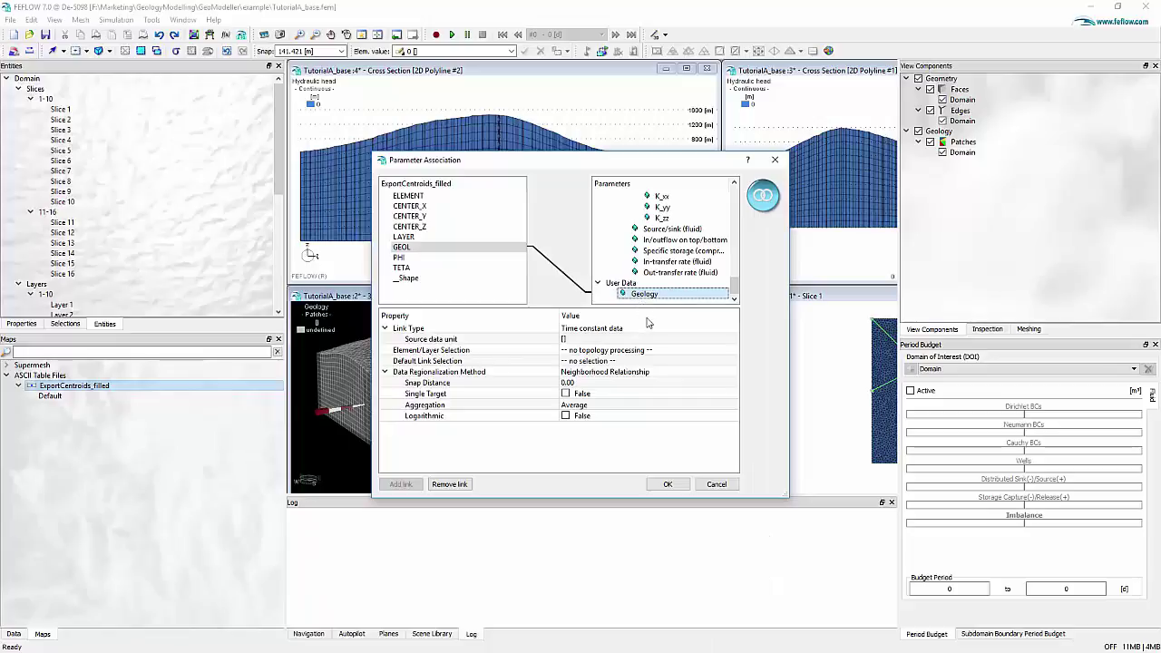
pyautogui.click(583, 350)
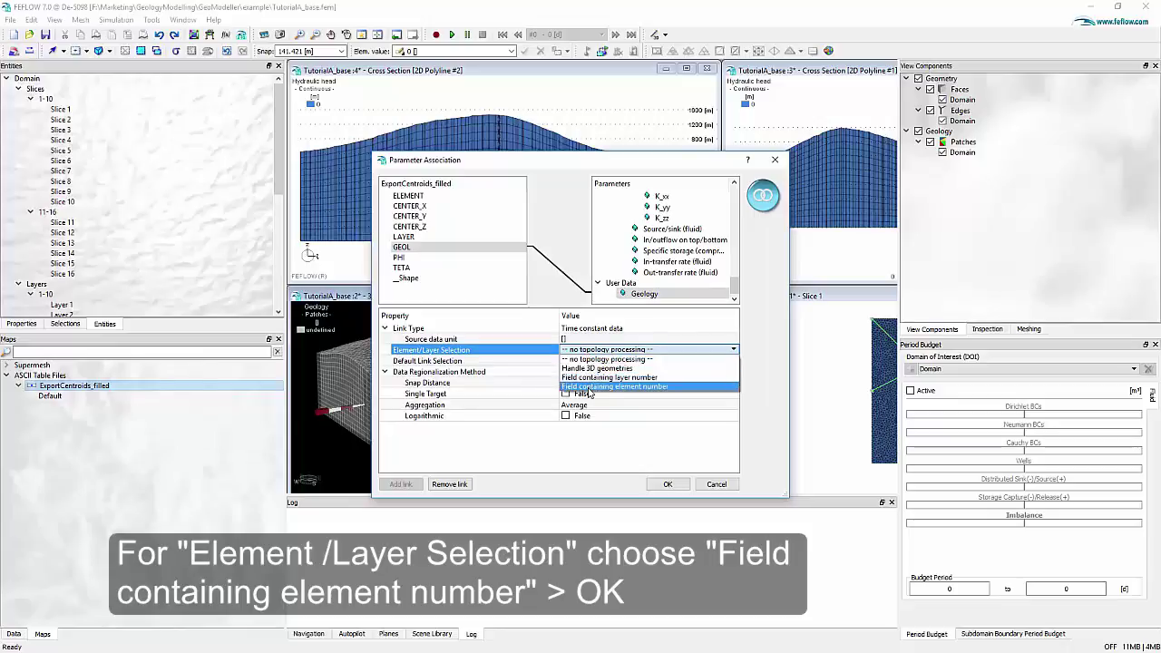
pyautogui.click(588, 387)
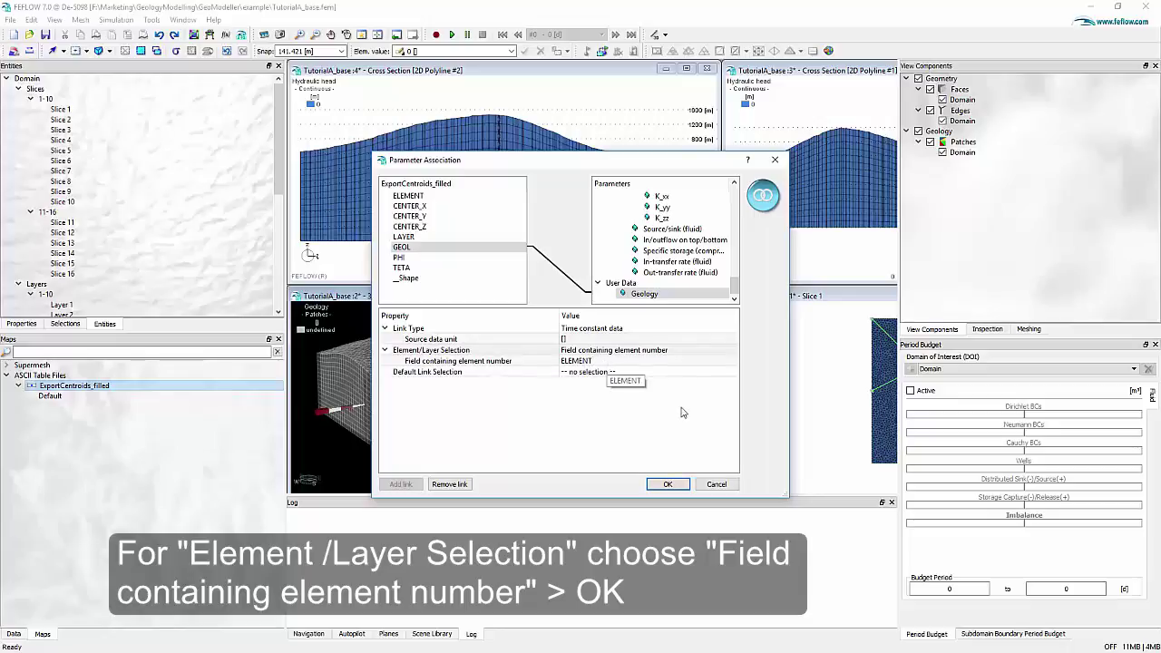
pyautogui.click(669, 485)
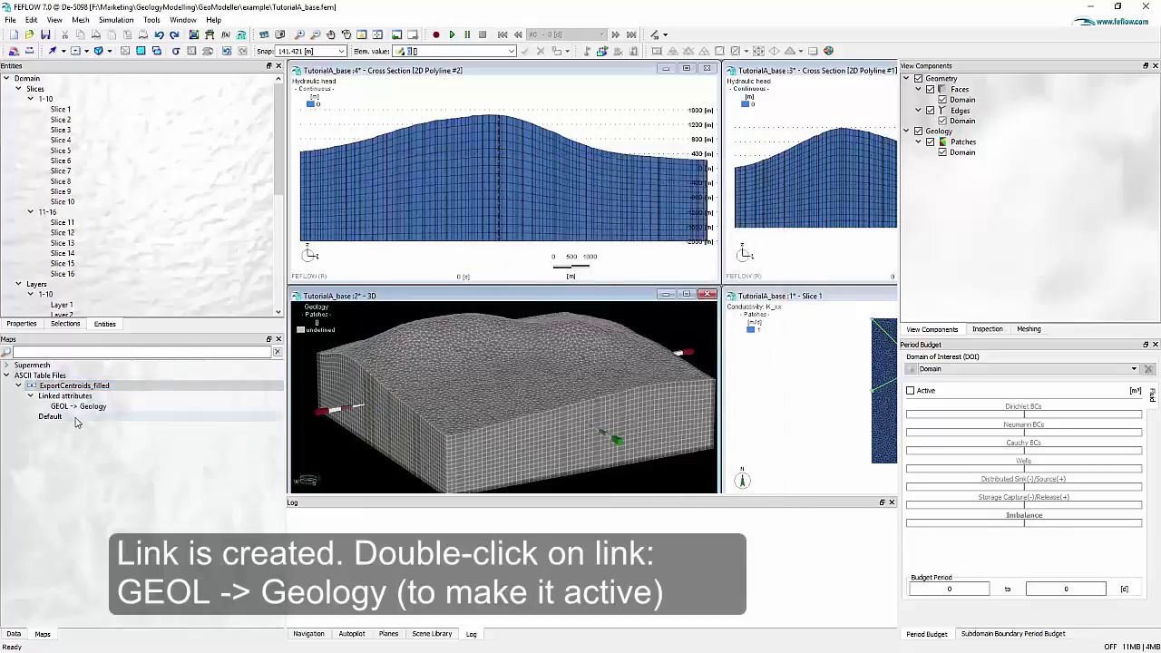
# Activate the GEOL -> Geology link, assign its values to all mesh elements and clear the selection.
pyautogui.doubleClick(80, 407)
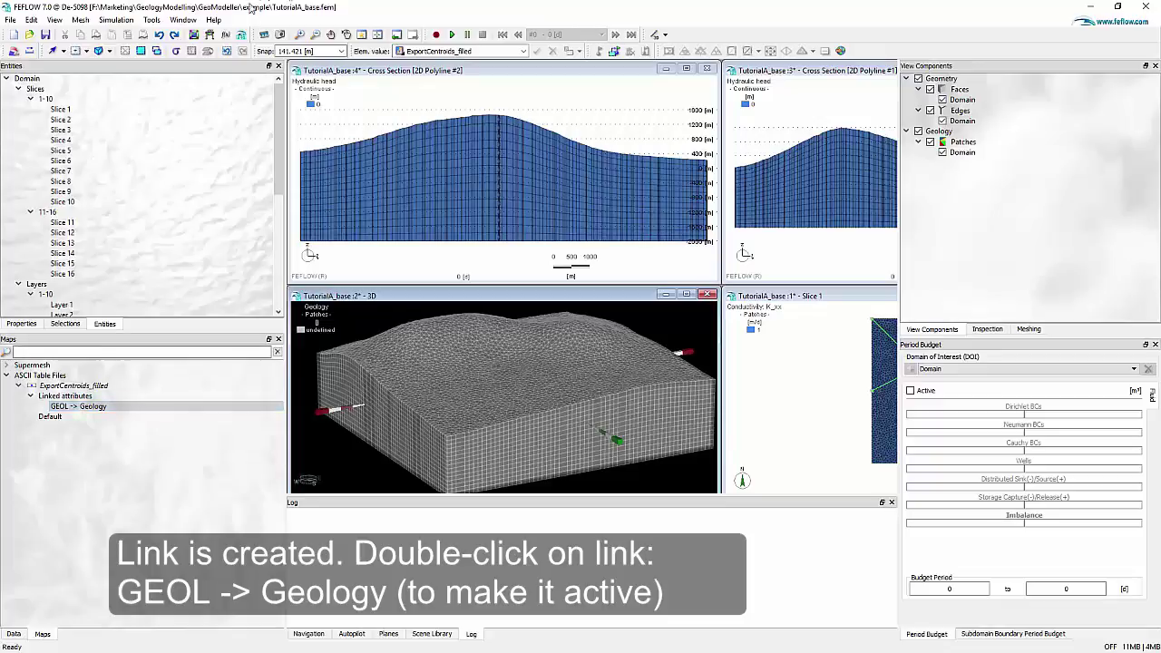
pyautogui.click(142, 52)
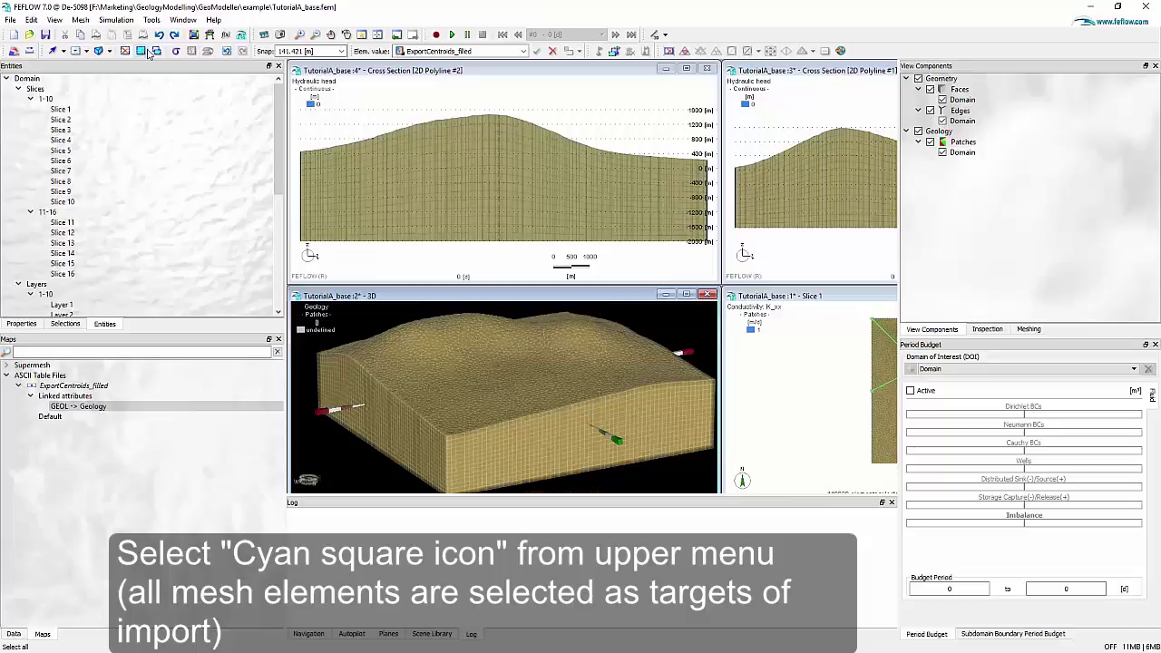
pyautogui.click(537, 53)
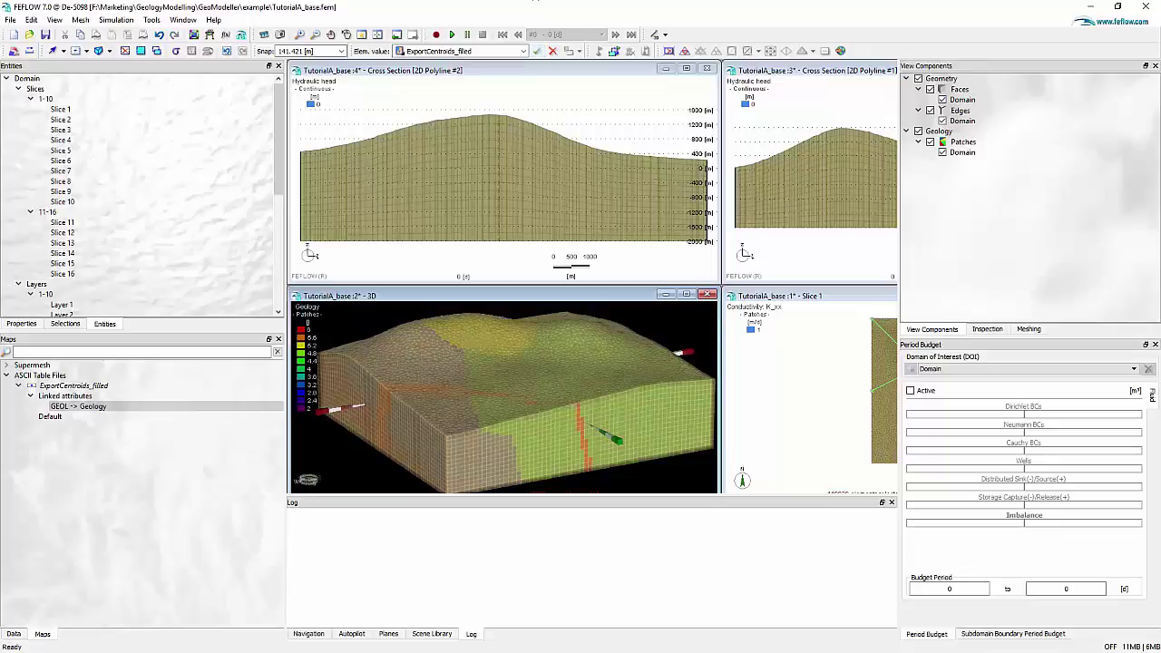
pyautogui.click(124, 52)
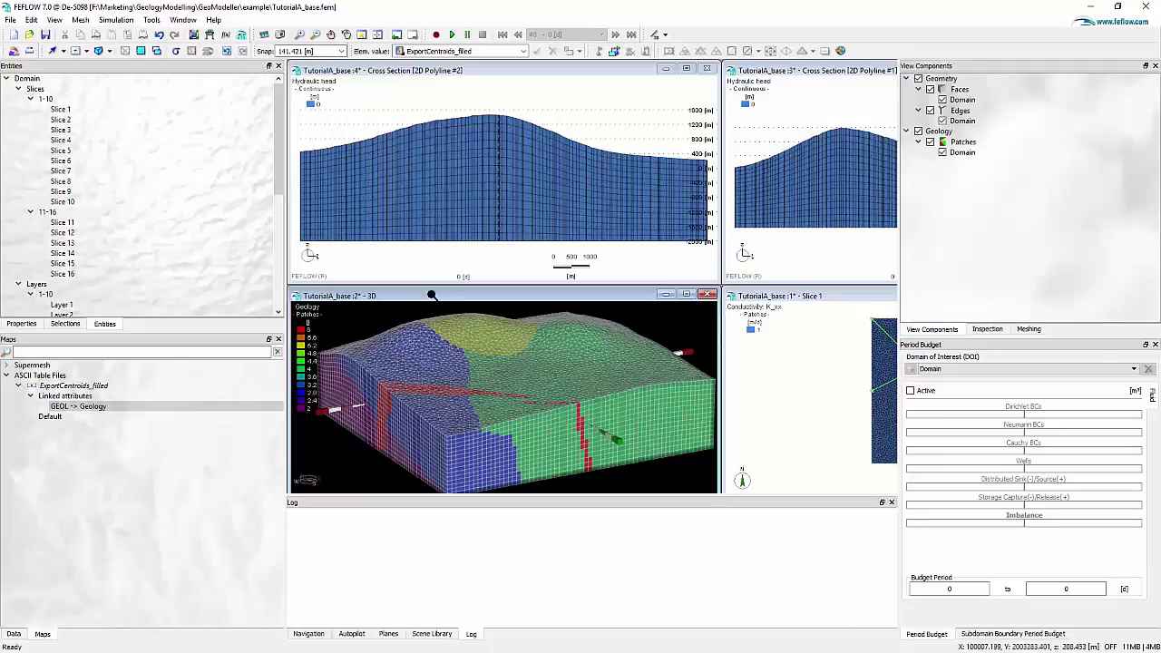
# Start selecting elements by expression and replace the existing condition with the ED.1 user data distribution.
pyautogui.click(176, 52)
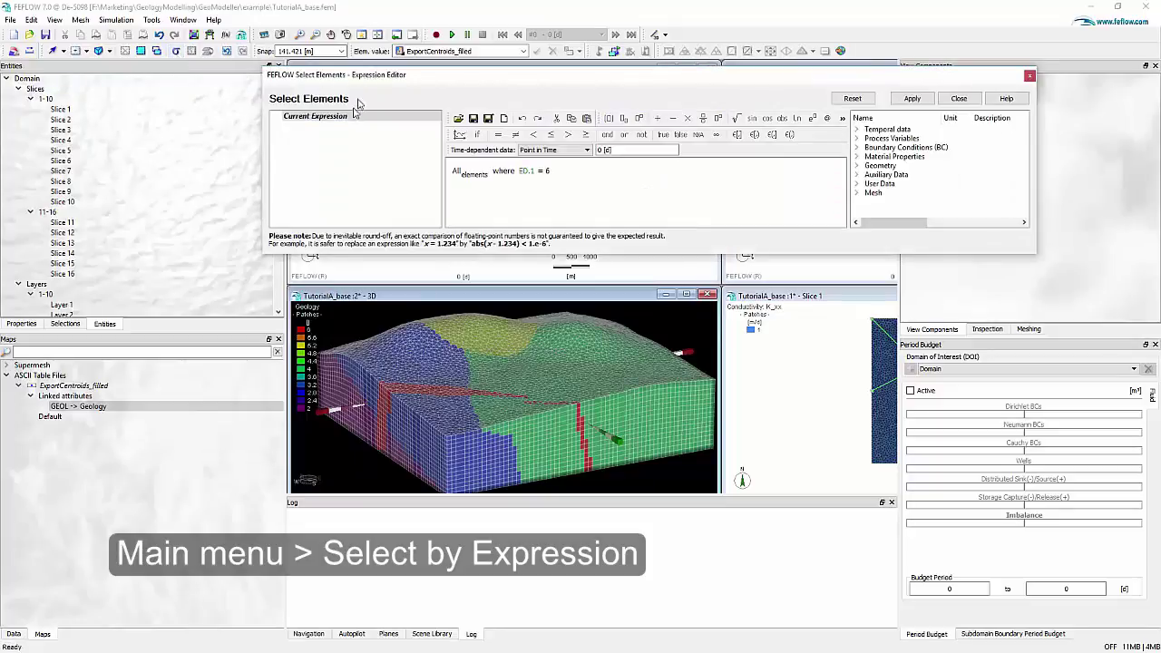
pyautogui.click(558, 212)
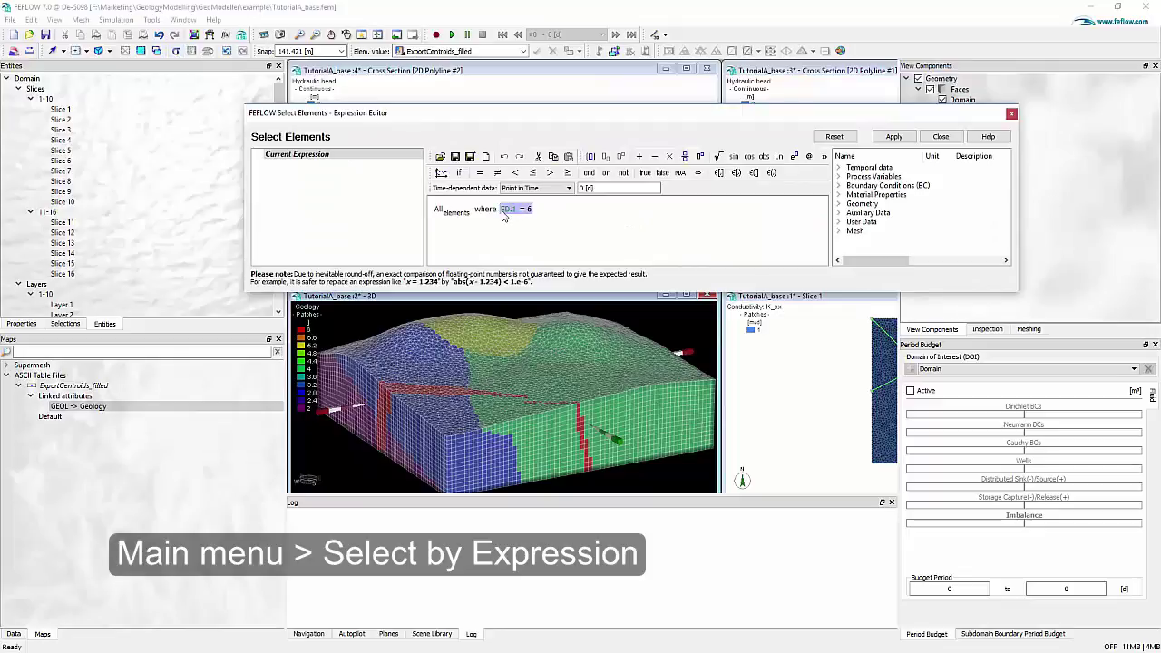
pyautogui.press('Delete')
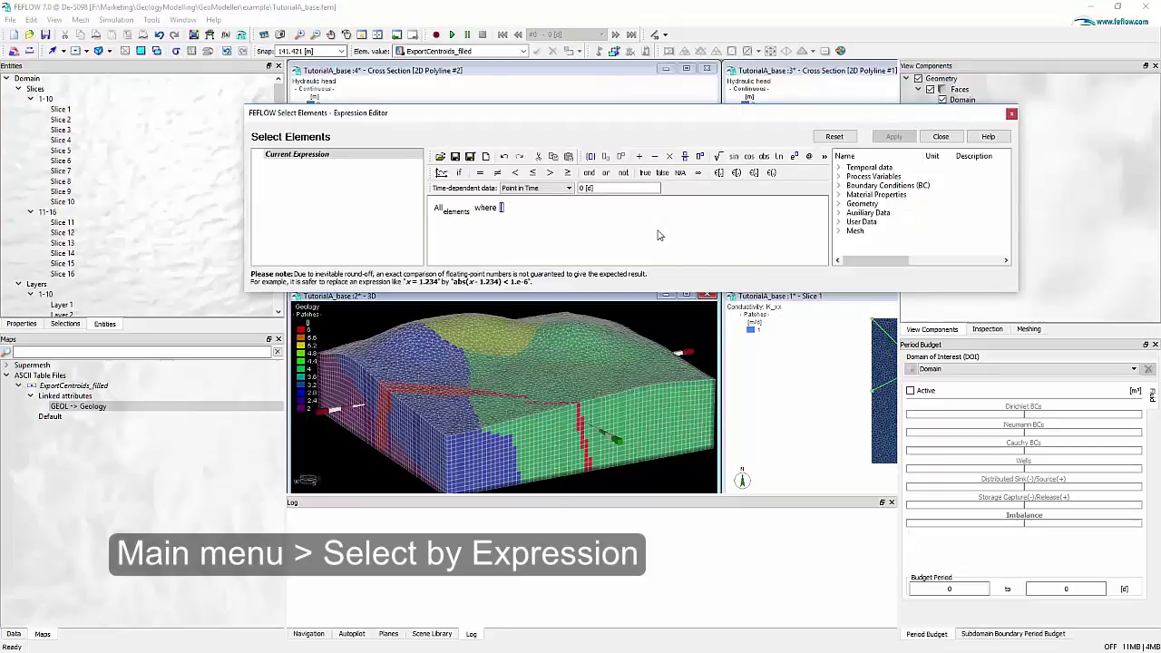
pyautogui.click(839, 222)
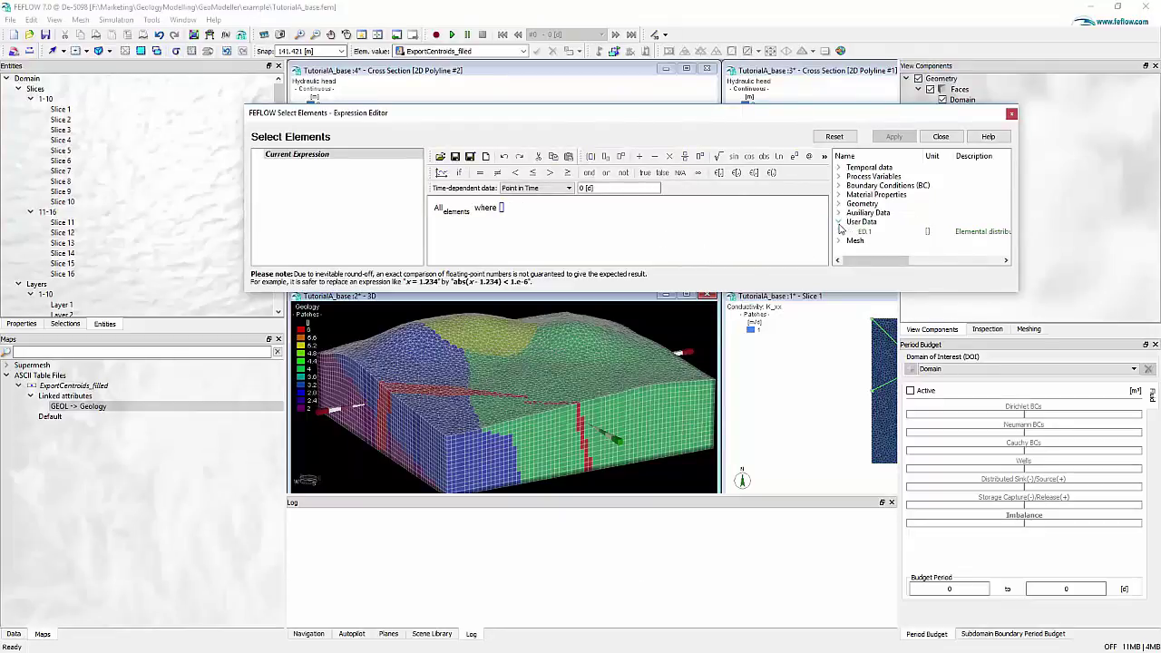
pyautogui.doubleClick(867, 232)
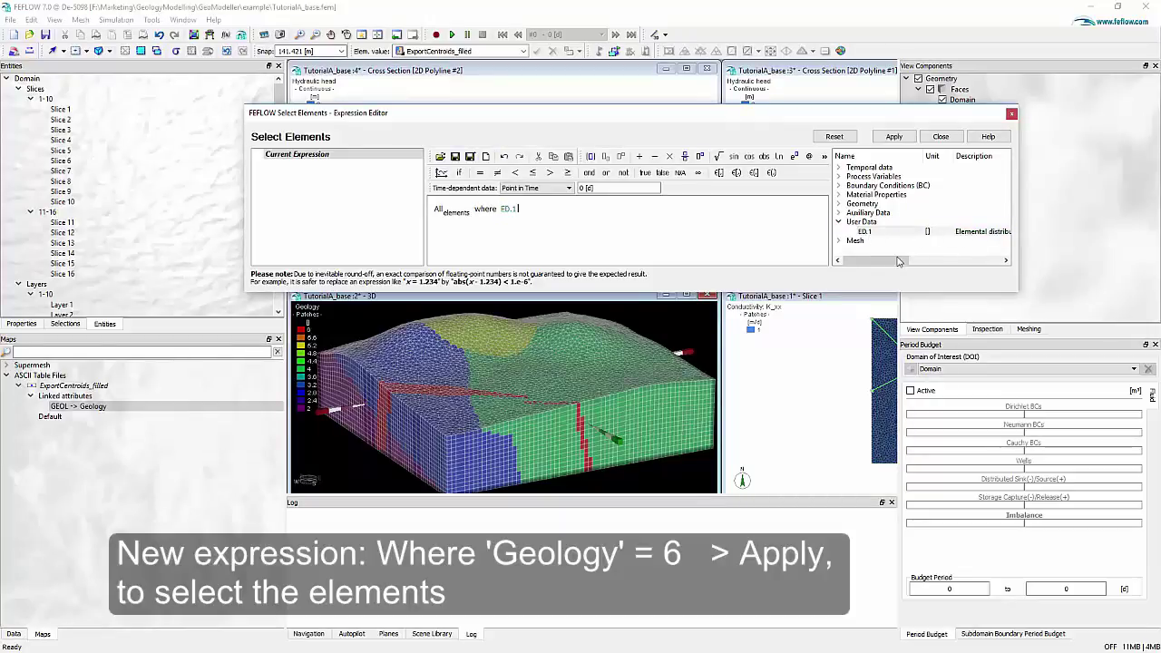
pyautogui.moveTo(861, 261)
pyautogui.mouseDown()
pyautogui.moveTo(934, 268)
pyautogui.moveTo(857, 267)
pyautogui.mouseUp()
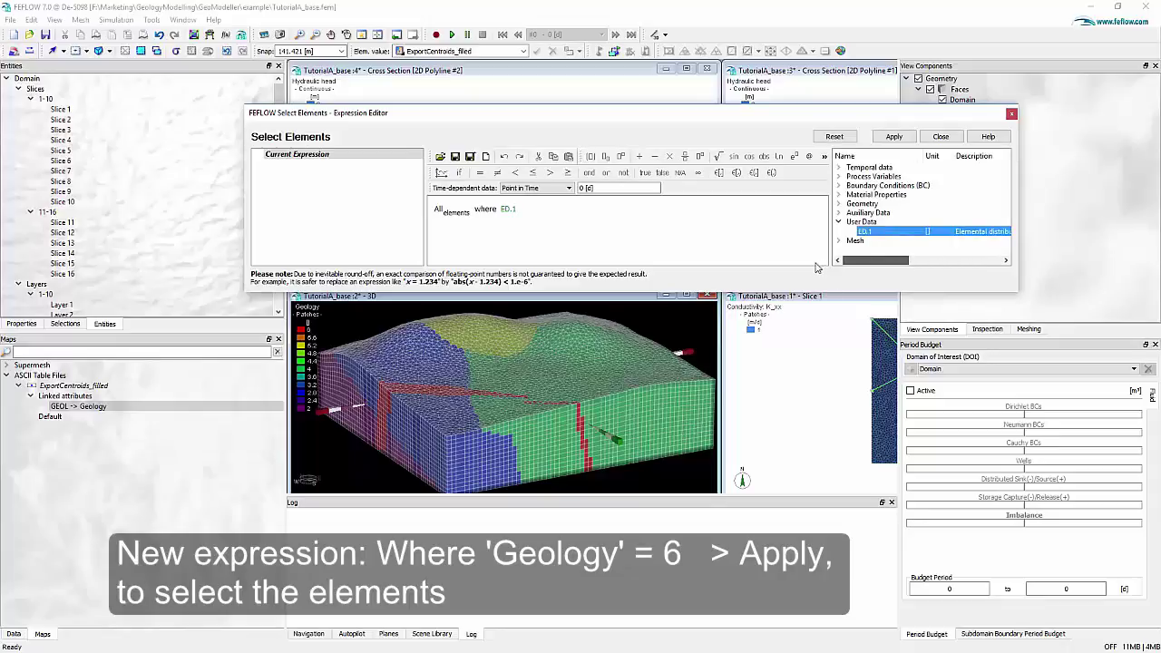
# Complete the condition as ED.1 = 6, apply it to select the matching elements and close the expression editor.
pyautogui.click(529, 214)
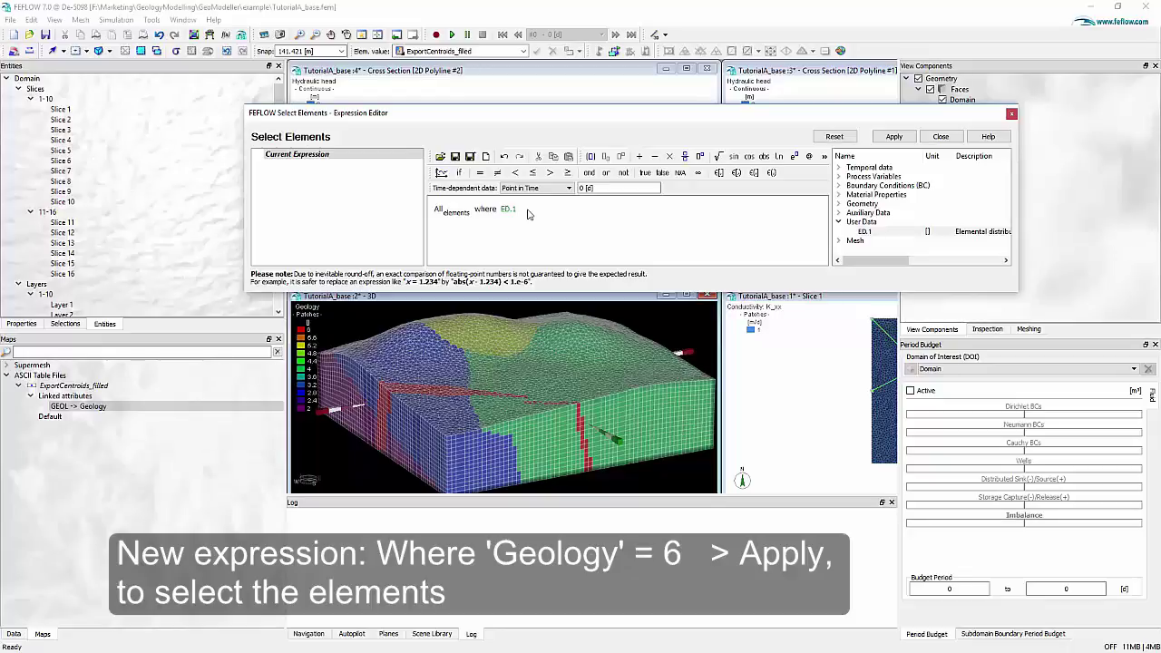
pyautogui.write('= 6')
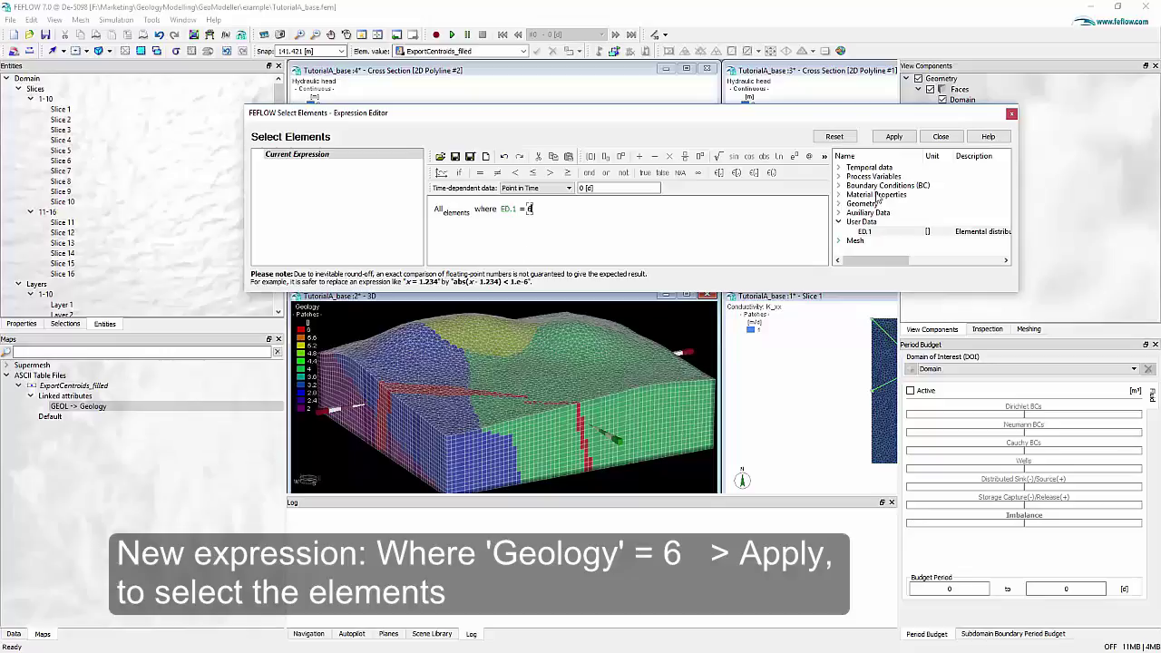
pyautogui.click(894, 138)
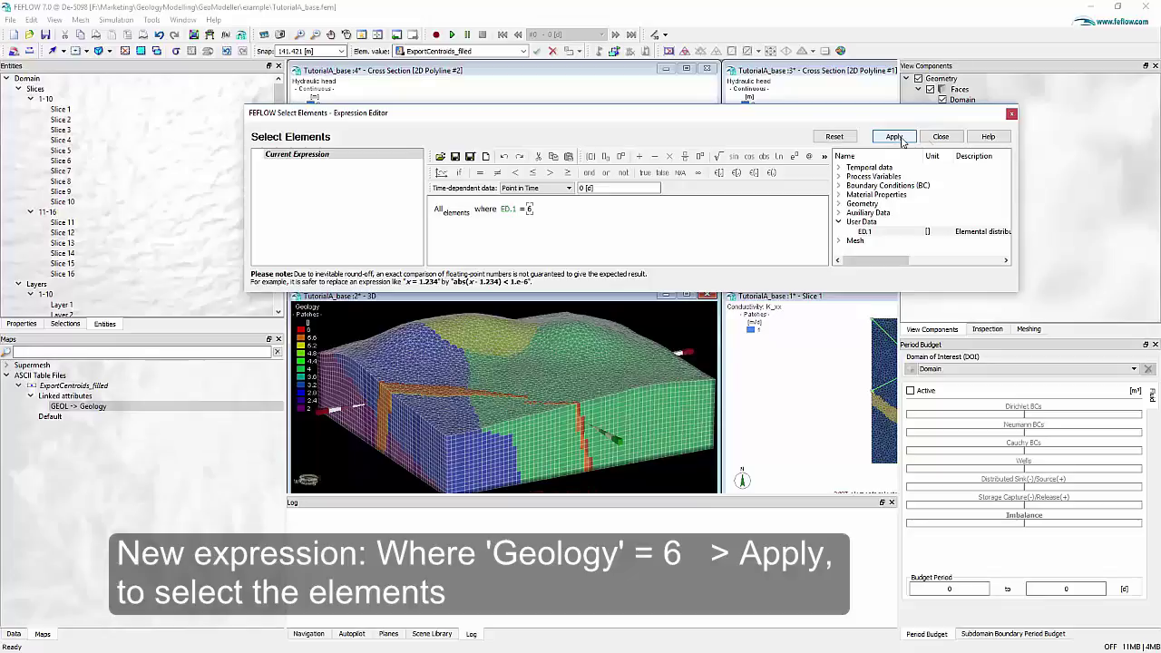
pyautogui.click(941, 136)
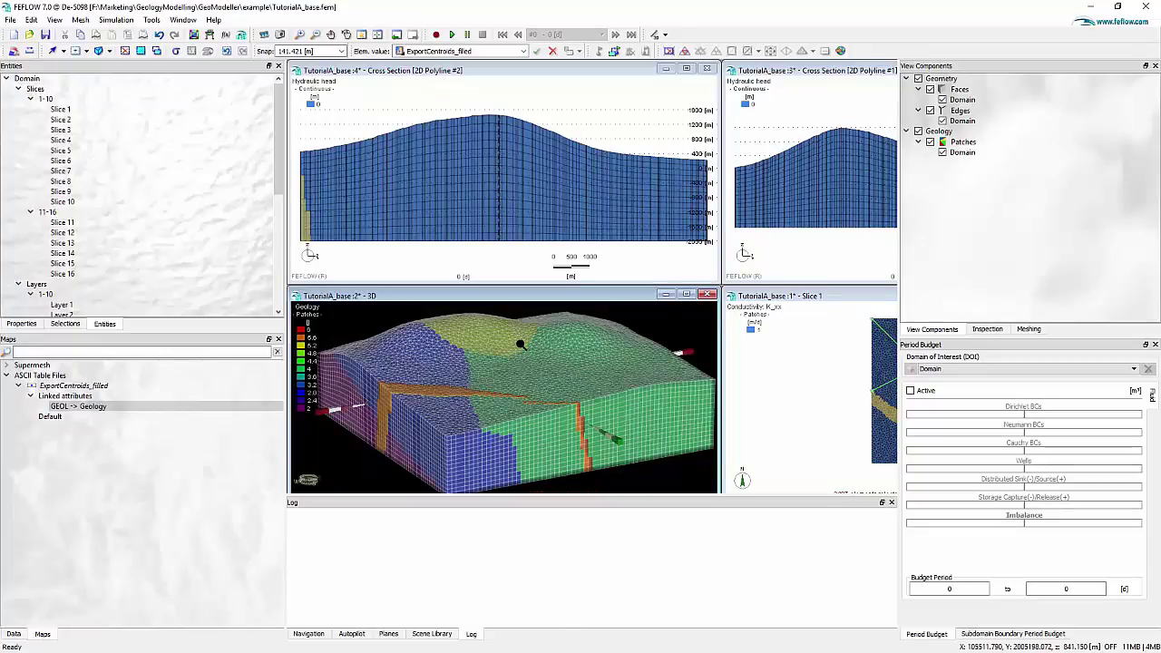
# Store the current element selection under the name Fault and show the list of stored selections.
pyautogui.rightClick(342, 322)
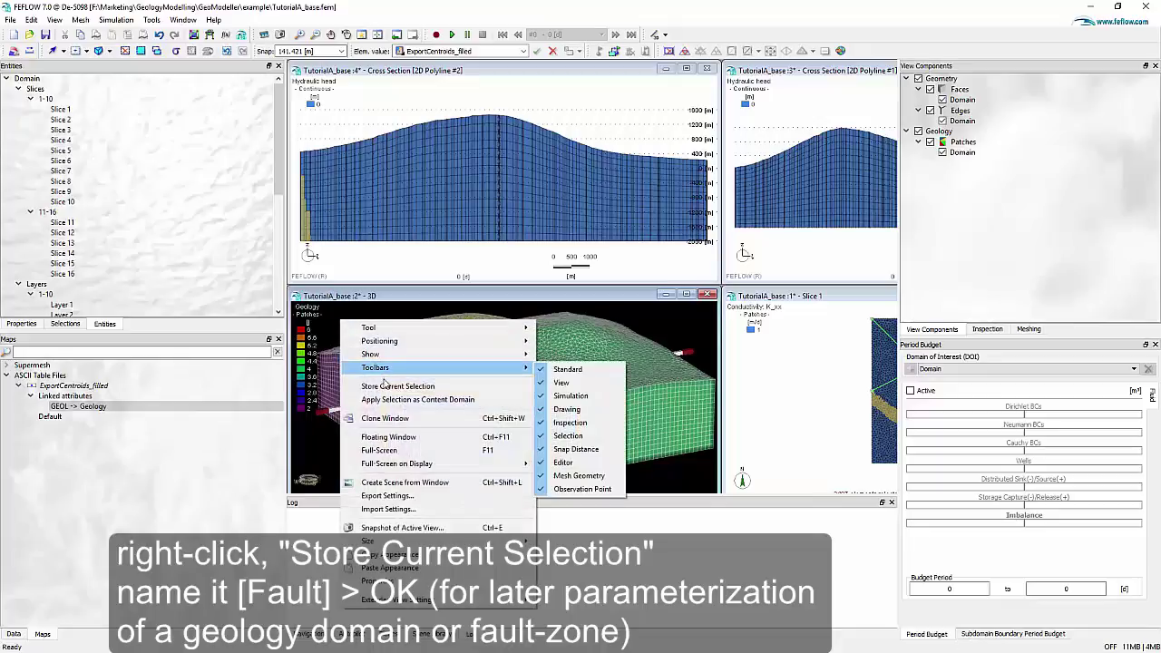
pyautogui.click(397, 387)
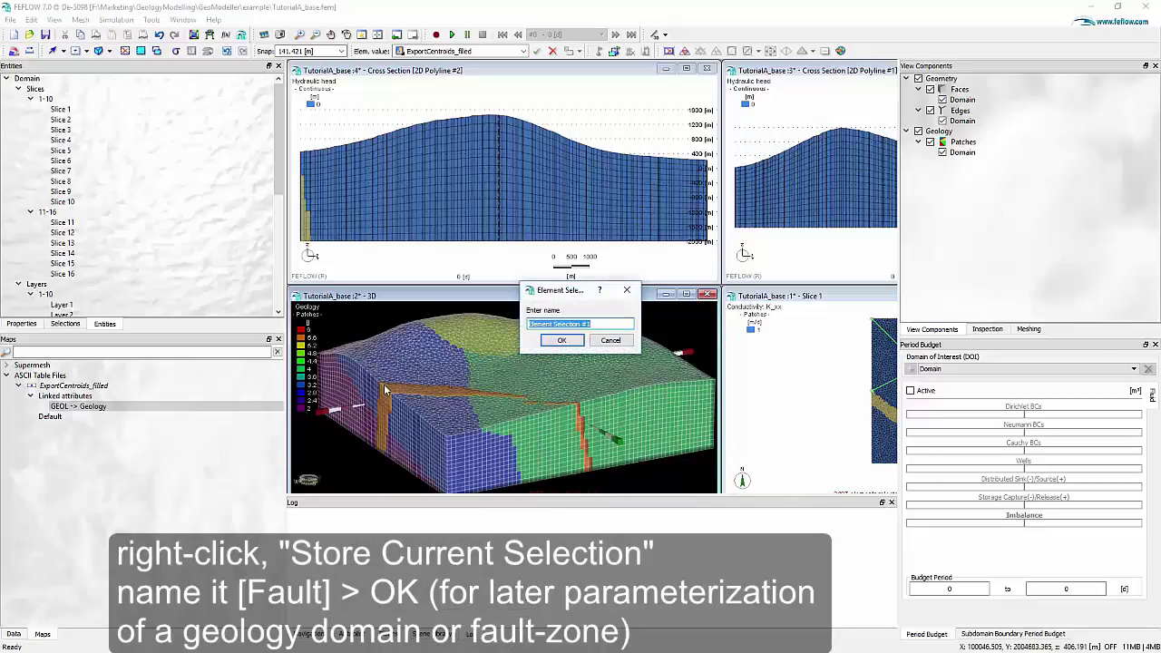
pyautogui.write('Fault')
pyautogui.click(568, 342)
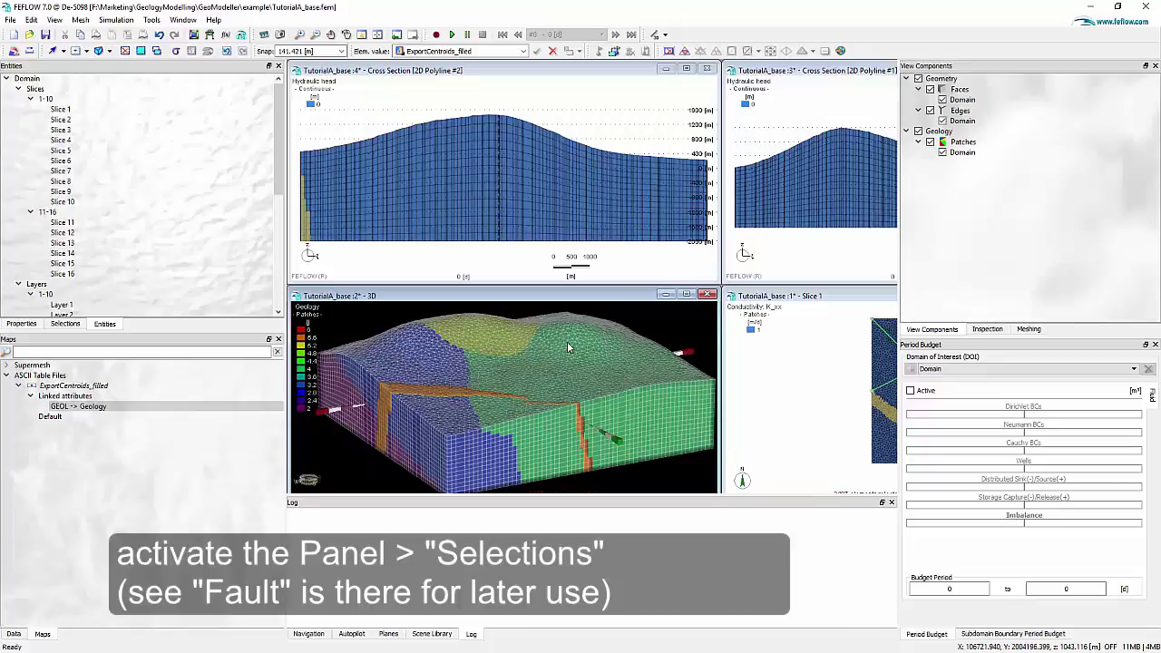
pyautogui.click(65, 324)
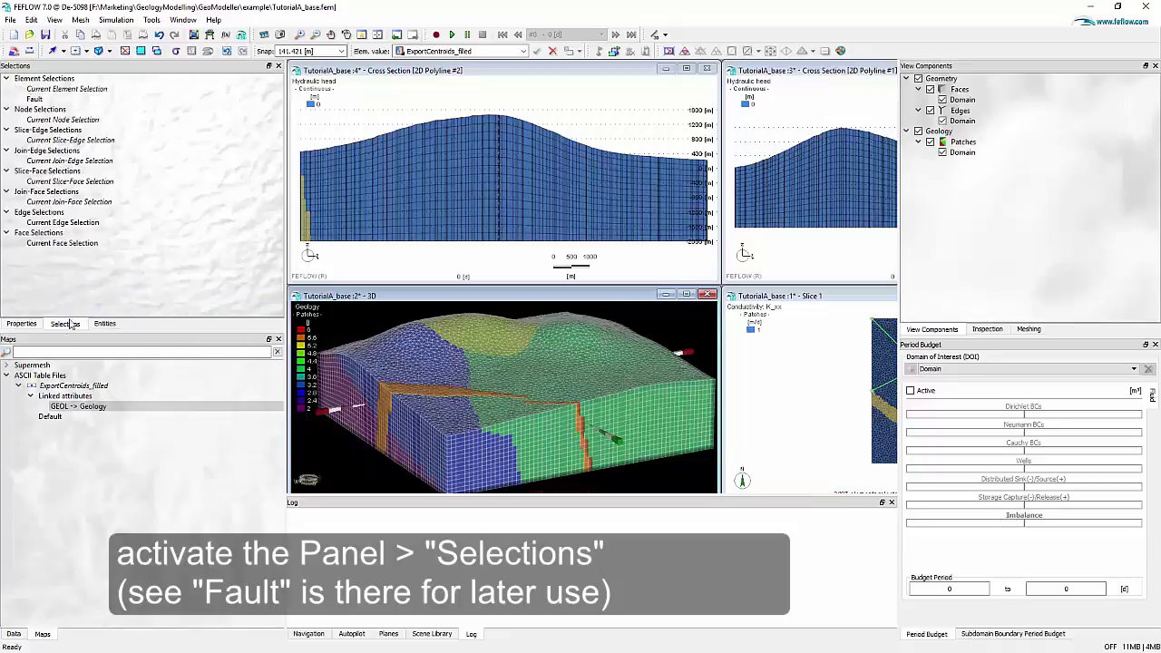
pyautogui.click(125, 51)
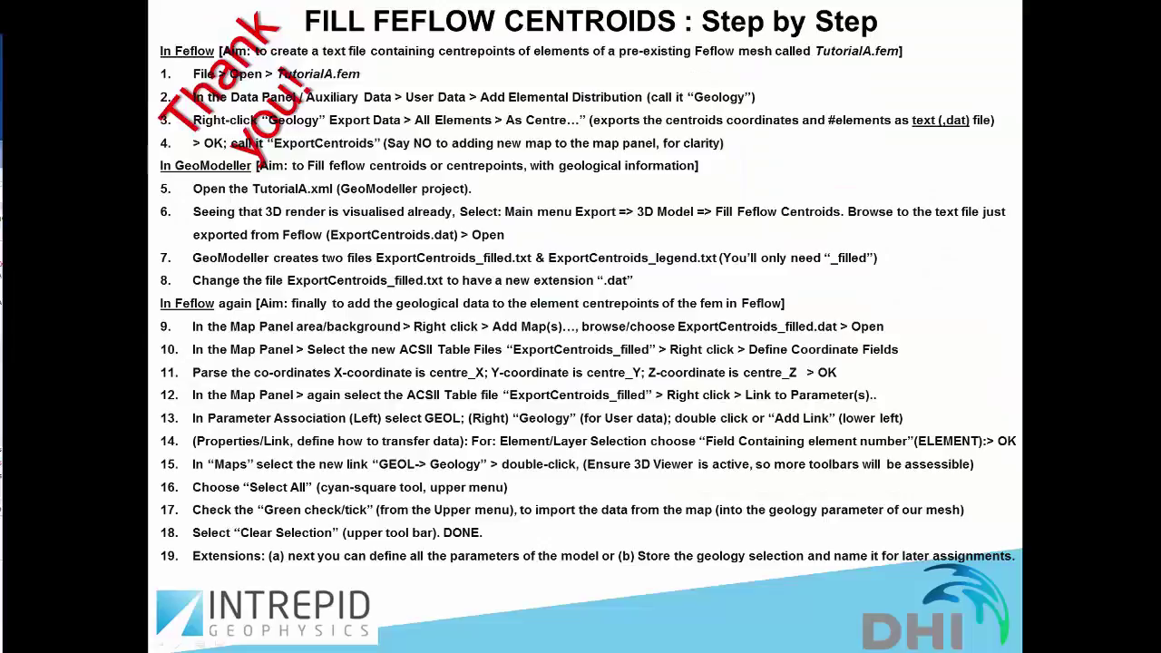